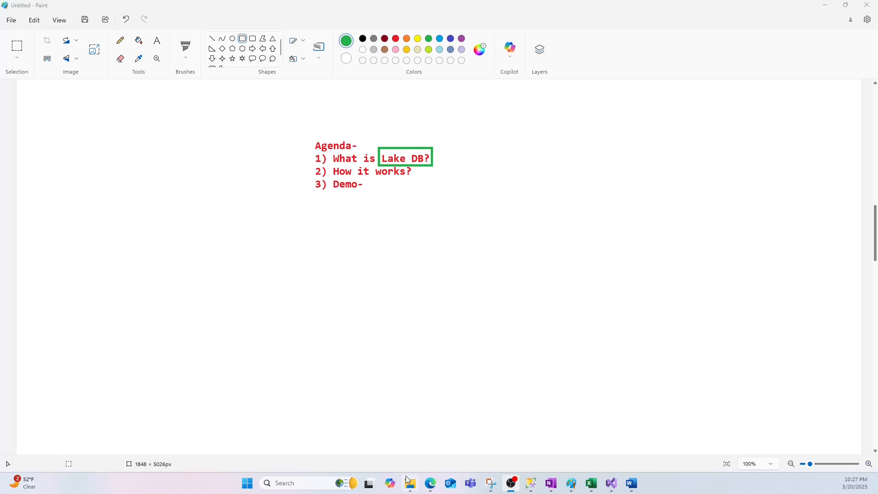
Paste the copied Lake DB notes onto the canvas and place them below the Agenda list.
mouse_move(434, 488)
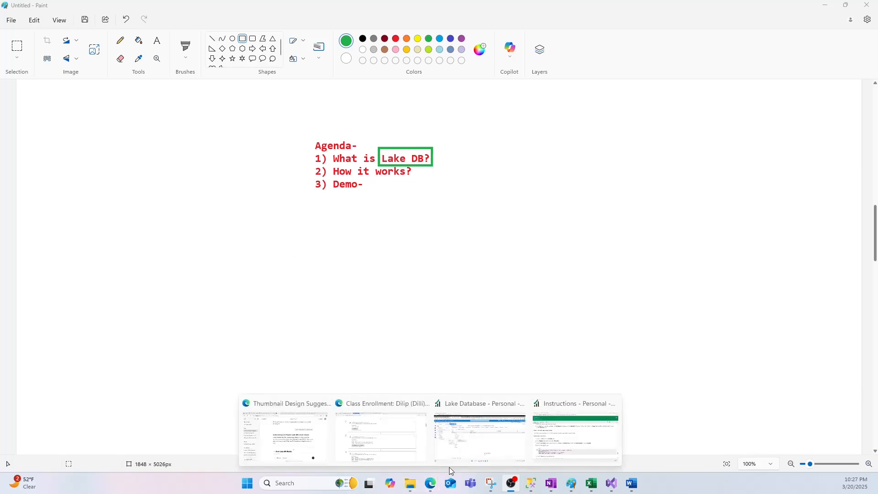
mouse_move(585, 451)
mouse_move(512, 445)
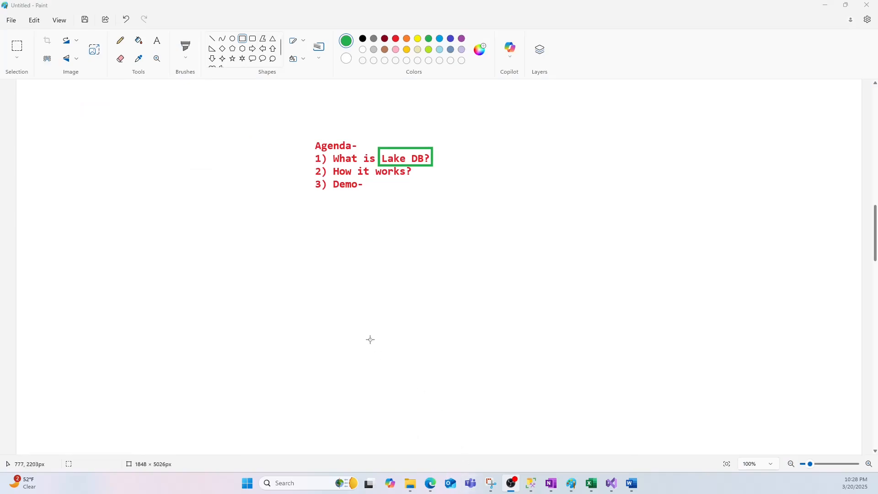
click(366, 315)
key(ctrl+v)
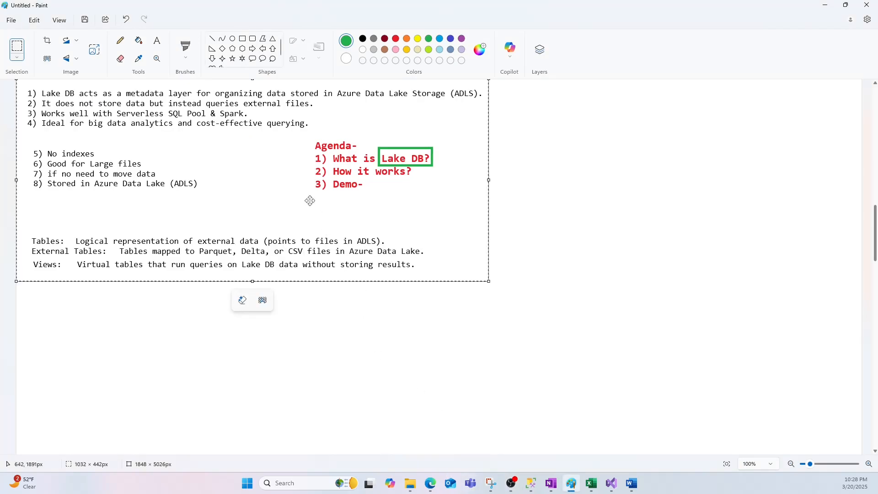
mouse_move(309, 197)
mouse_down()
mouse_move(409, 323)
mouse_move(441, 325)
mouse_up()
click(783, 311)
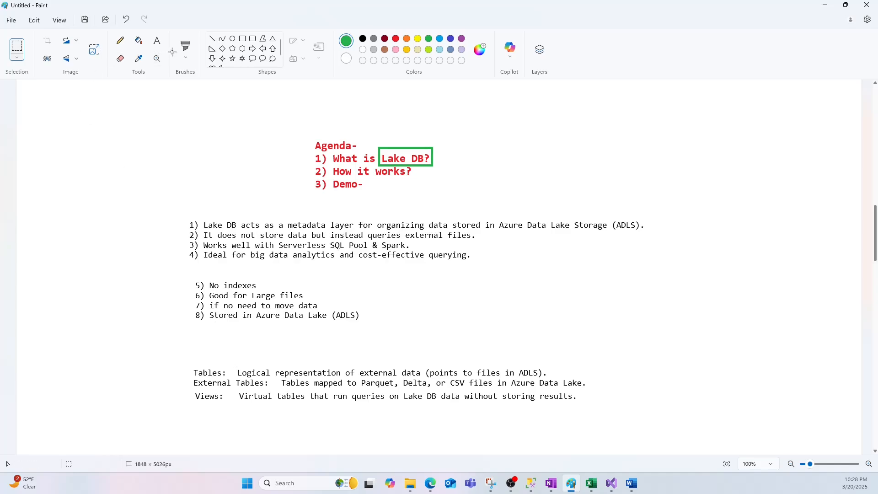
Draw a green rectangle of about 712 × 33 px around the Tables definition, "Logical representation of external data".
click(242, 39)
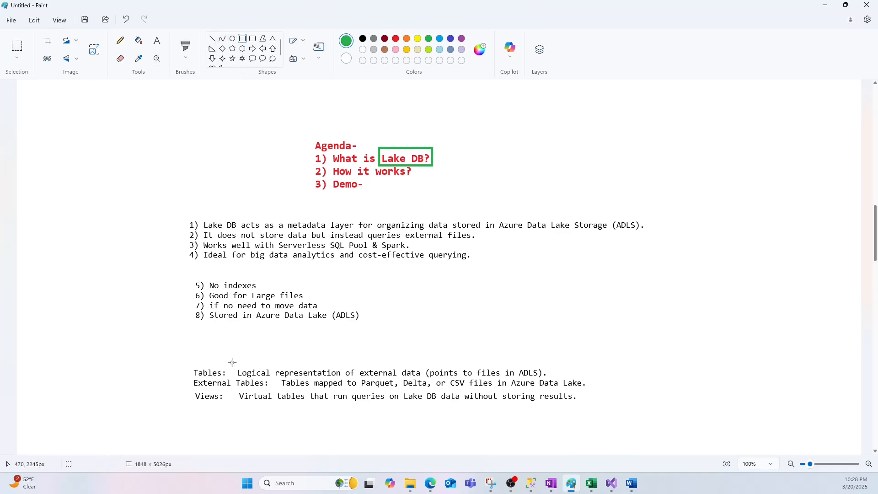
drag(231, 363, 558, 377)
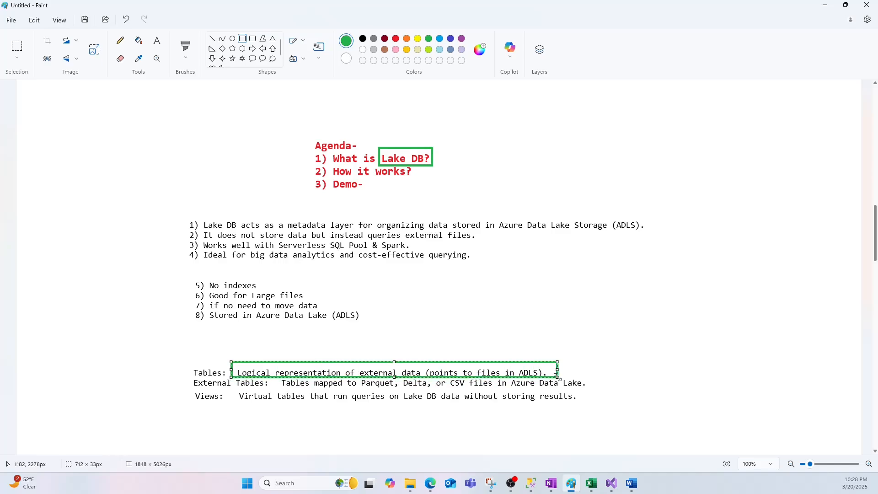
click(599, 351)
Outline "metadata layer" and "data stored in Azure Data Lake Storage (ADLS)" in the first note with green rectangles.
mouse_move(282, 218)
mouse_down()
mouse_move(363, 236)
mouse_move(354, 231)
mouse_up()
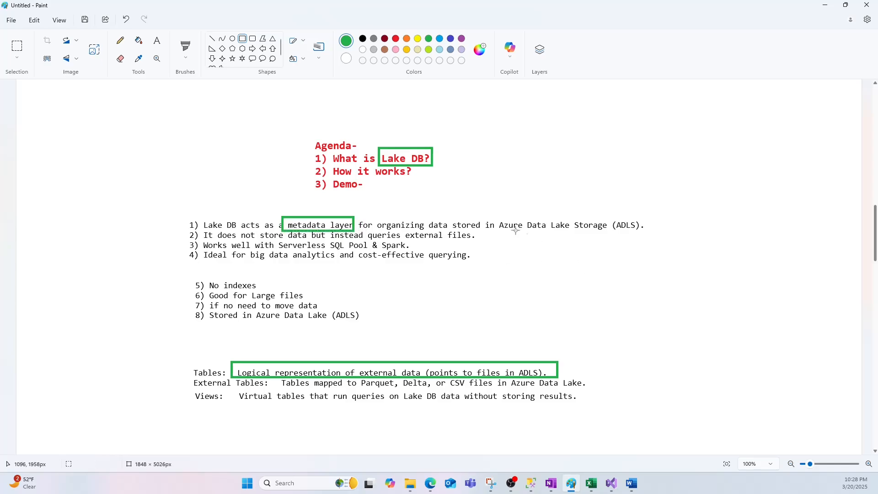
drag(425, 217, 649, 232)
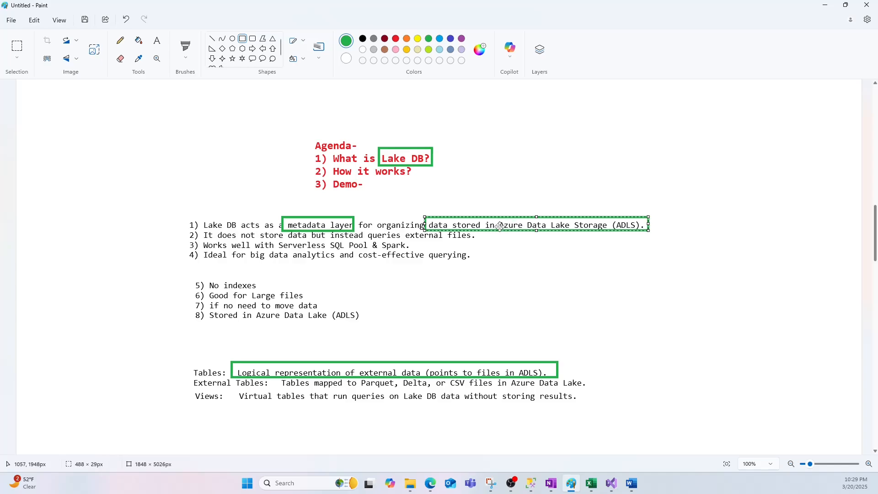
click(320, 224)
Draw a straight green line from the "metadata layer" box up to the "Lake DB?" box in the agenda.
click(212, 39)
drag(353, 216, 396, 168)
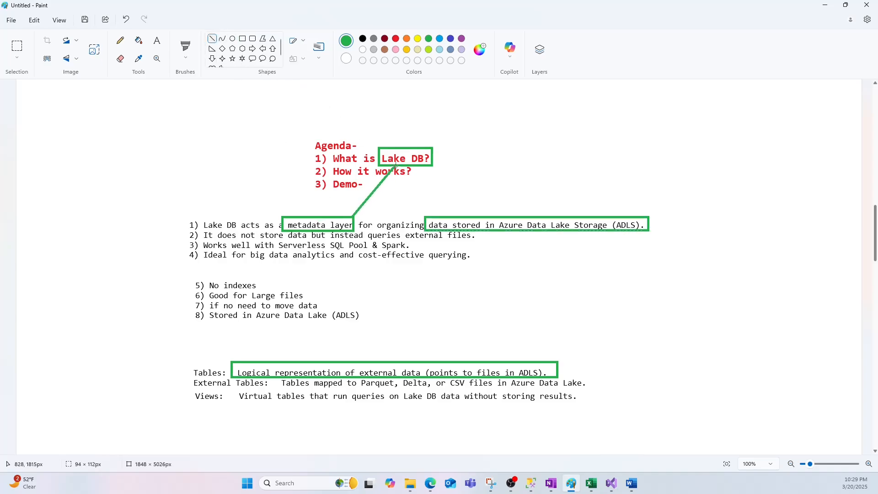
click(478, 193)
Outline the notes "5) No indexes" and "6) Good for Large files" with green rectangles.
mouse_move(186, 274)
mouse_down()
mouse_move(231, 291)
mouse_move(277, 274)
mouse_up()
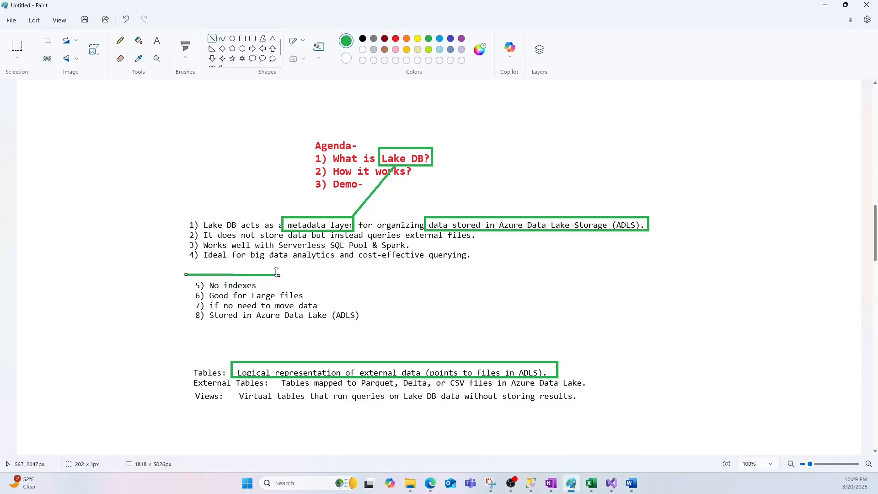
key(ctrl+z)
click(242, 38)
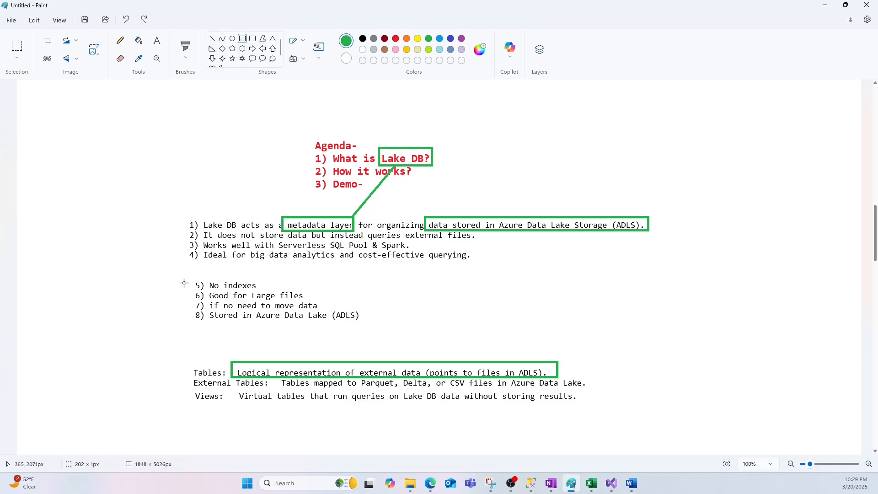
drag(185, 274, 264, 291)
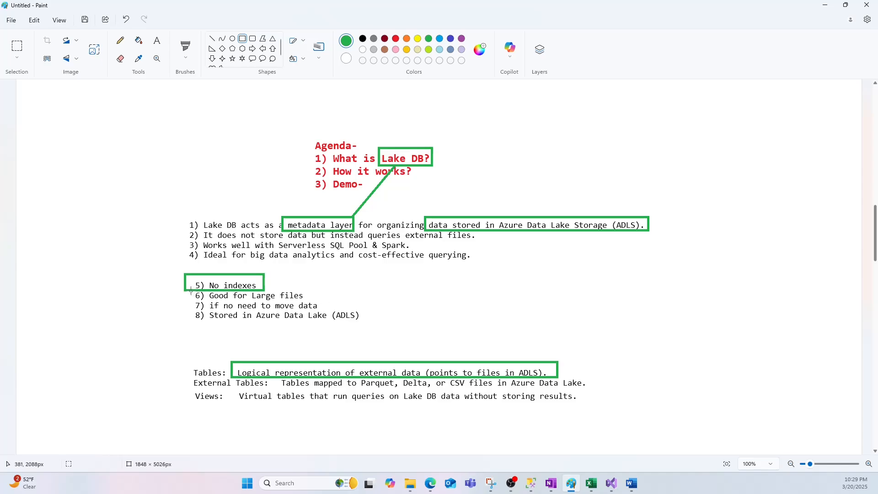
drag(191, 290, 332, 300)
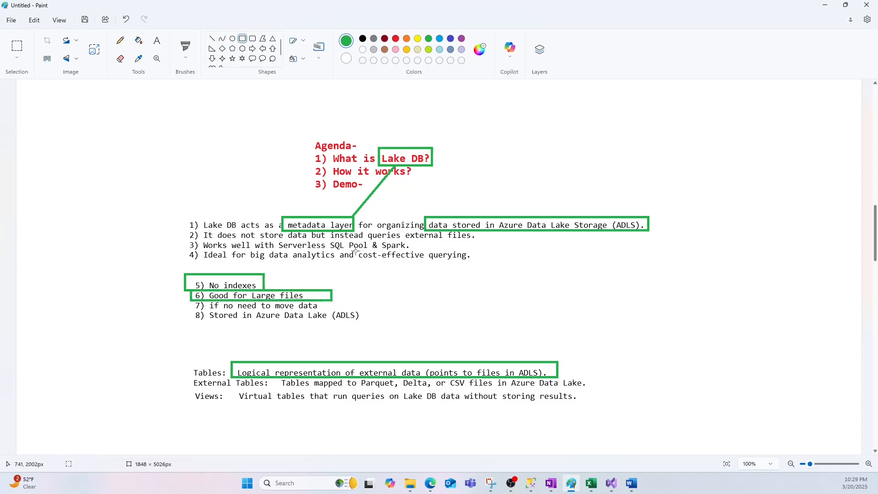
Outline "cost-effective querying" in note 4 and the External Tables definition with green rectangles.
drag(355, 249, 504, 262)
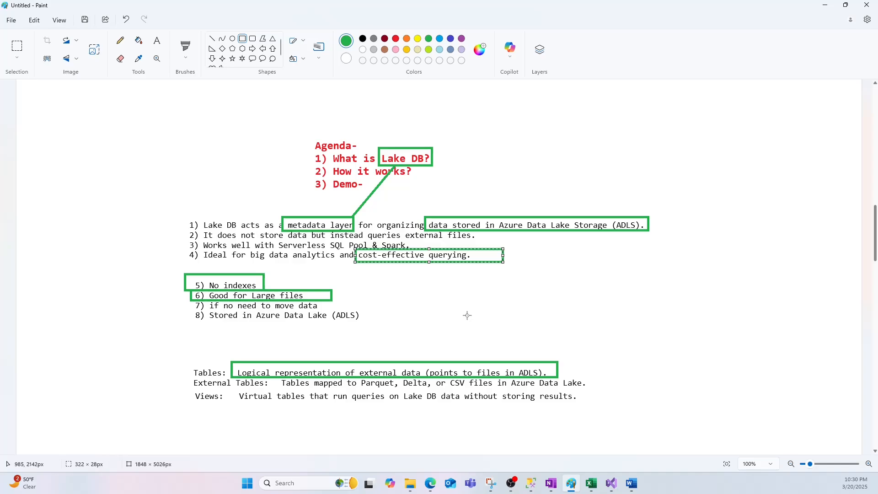
click(467, 315)
drag(273, 378, 591, 389)
click(571, 425)
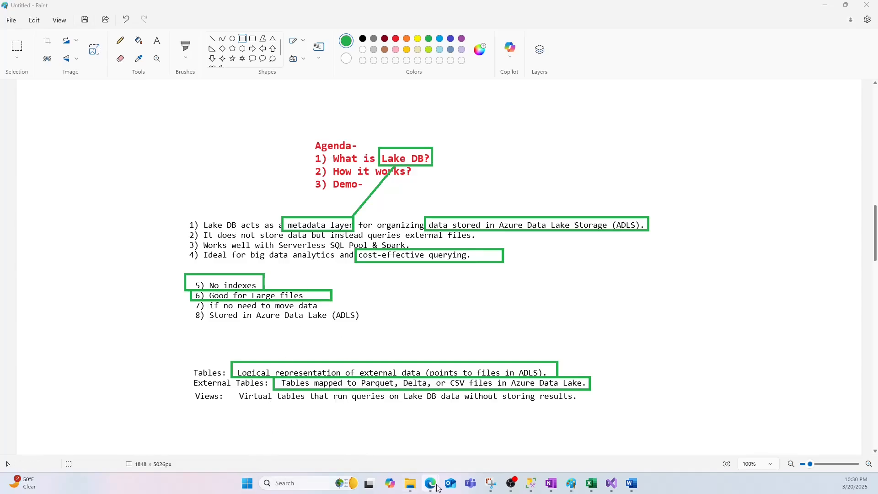
Switch to the Lake Database window in Microsoft Edge and close the open Synapse Studio page, leaving without saving changes.
mouse_move(430, 483)
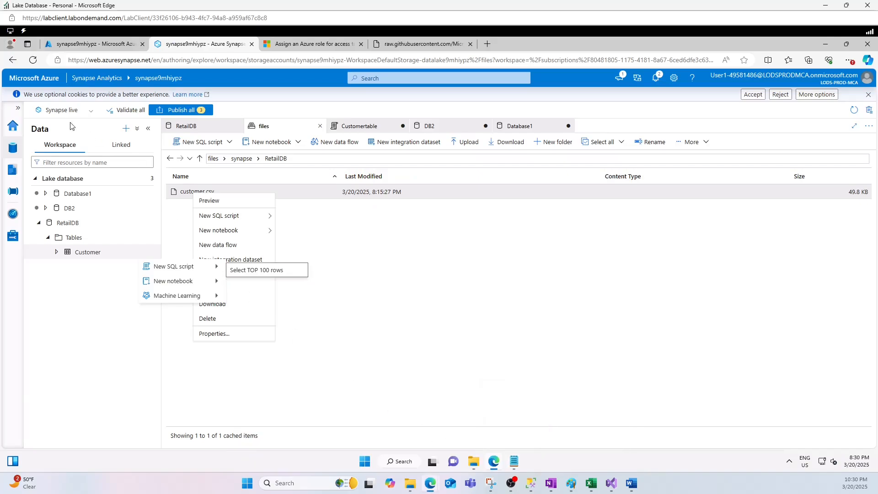
click(96, 44)
click(251, 45)
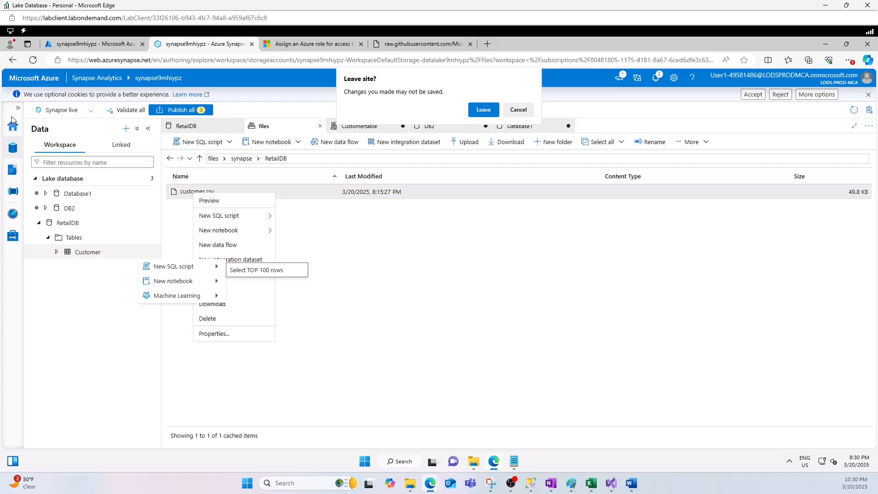
click(484, 110)
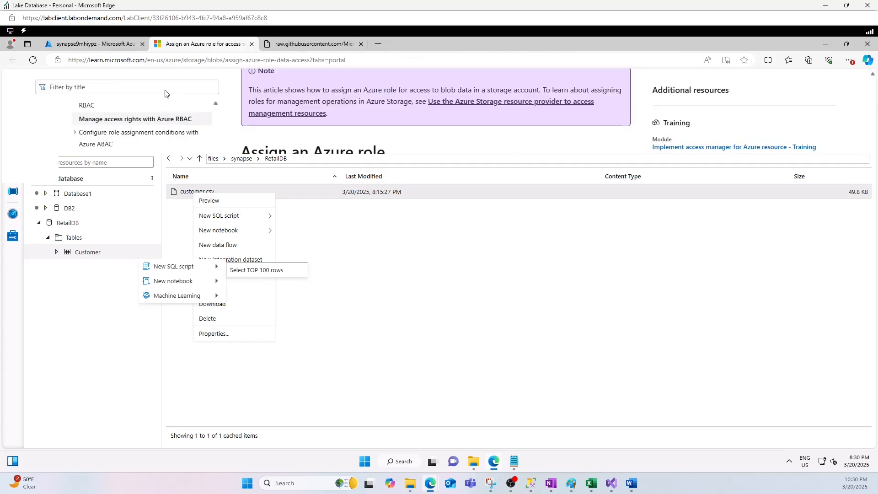
From the Azure portal home, open the Azure Synapse Analytics workspace synapse9mhiypz and launch Synapse Studio.
click(96, 44)
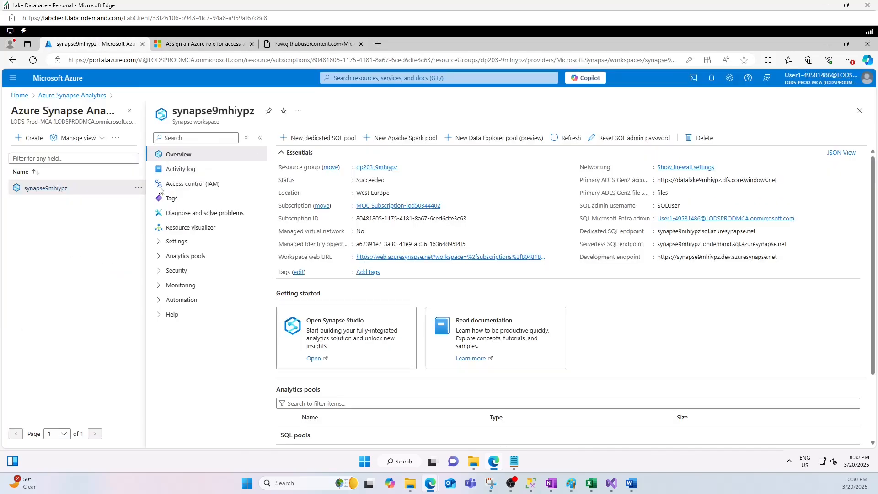
click(21, 95)
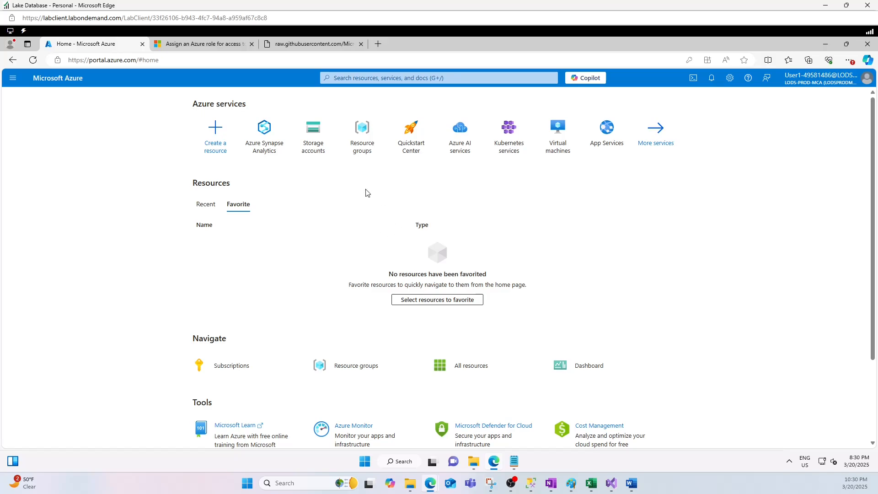
mouse_move(268, 146)
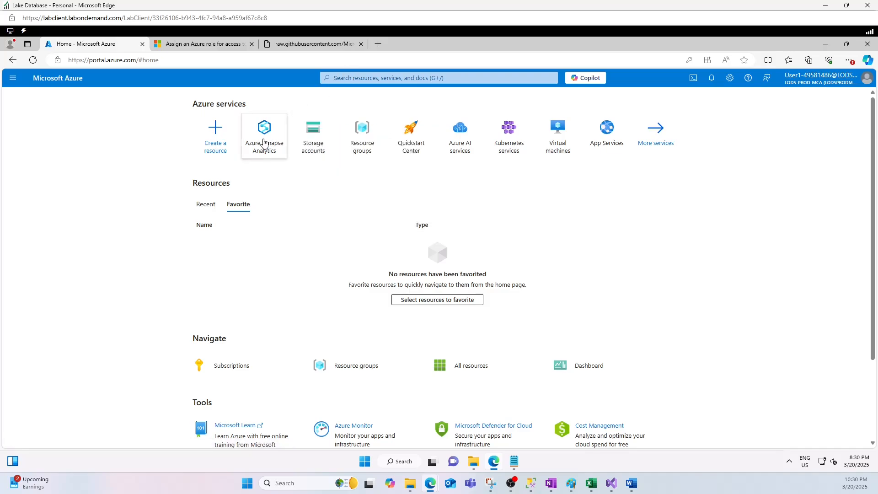
click(264, 140)
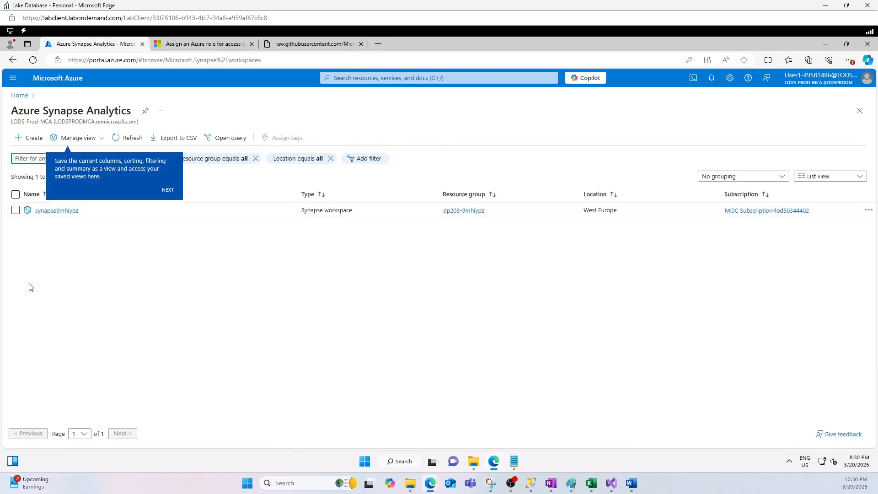
click(50, 212)
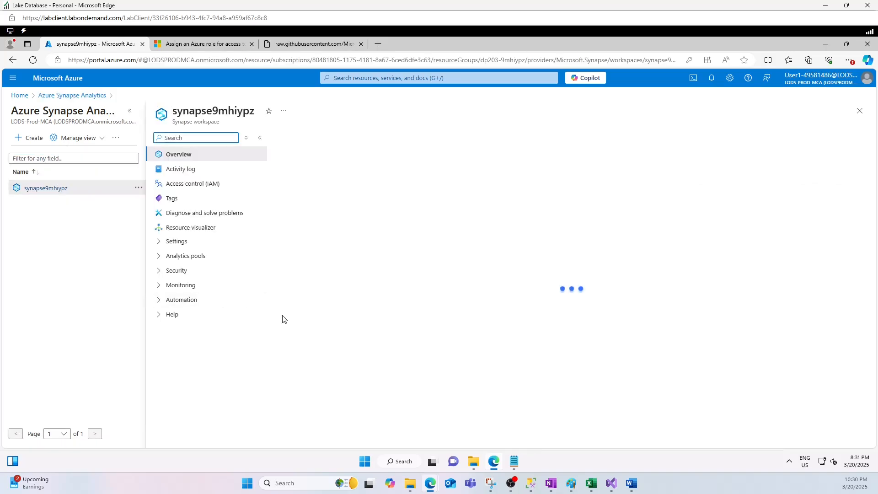
click(314, 359)
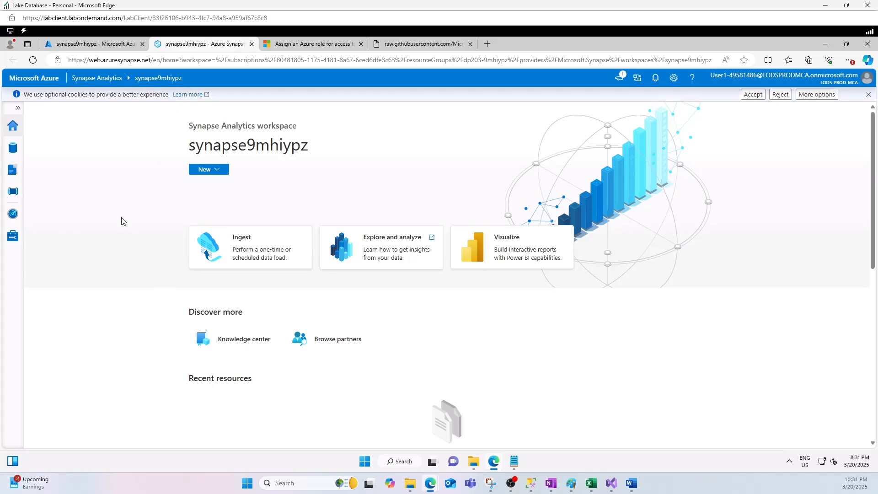
In the linked Azure Data Lake Storage Gen2 data, open the synapse folder of the primary files container.
click(13, 148)
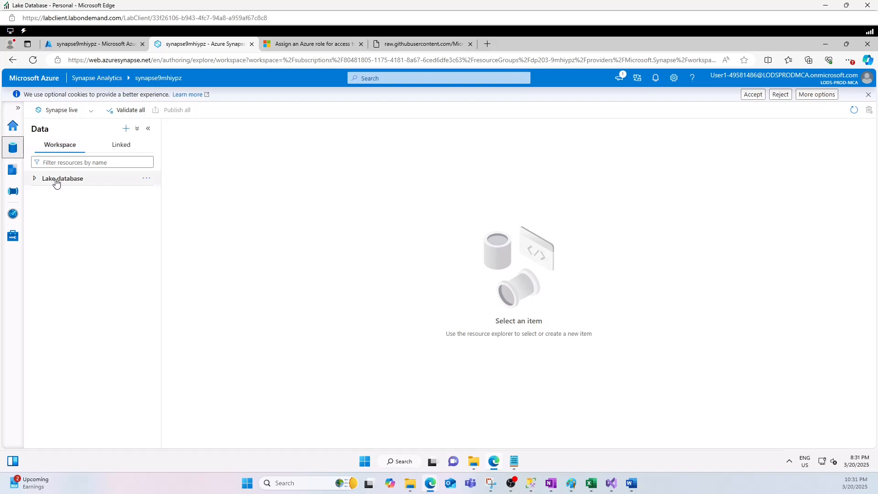
click(121, 146)
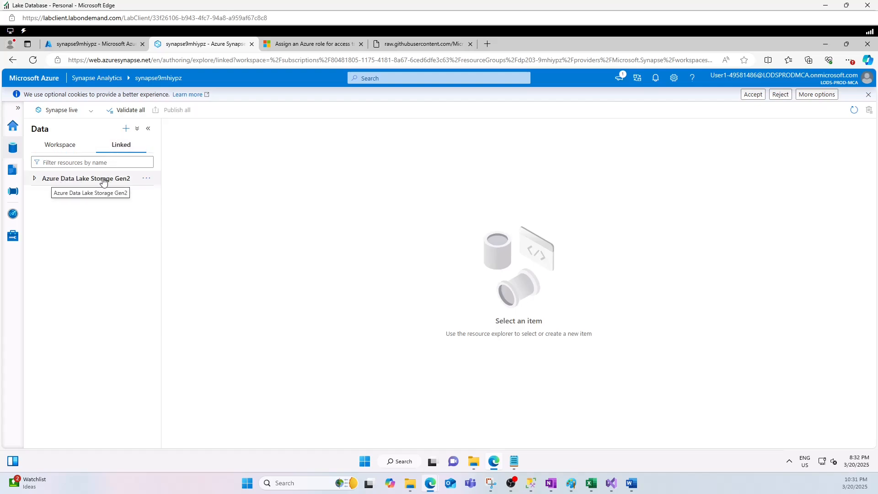
click(72, 179)
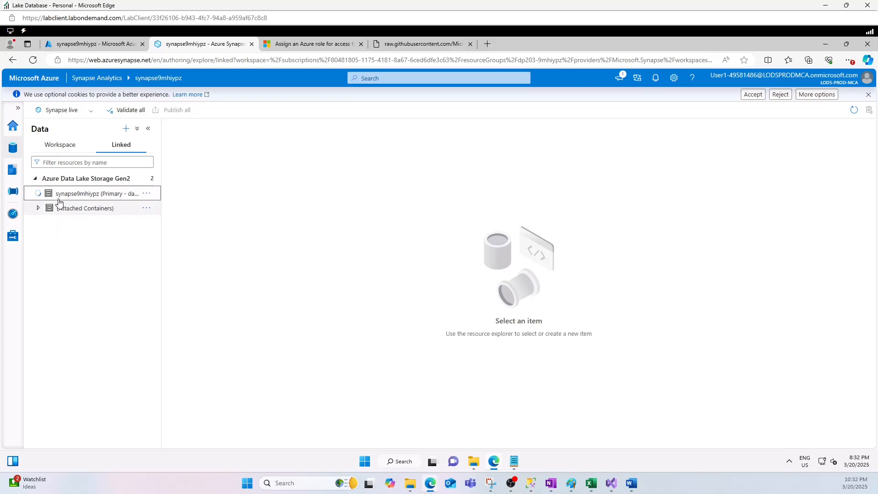
click(71, 196)
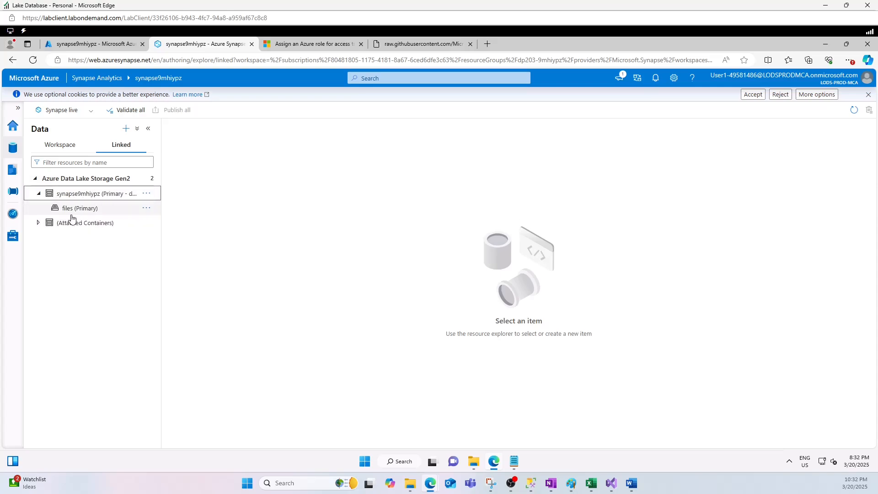
click(90, 210)
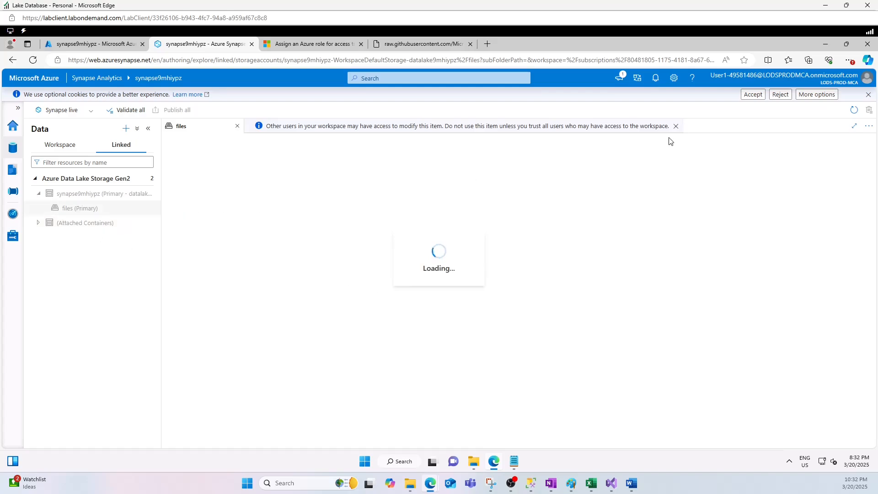
click(675, 126)
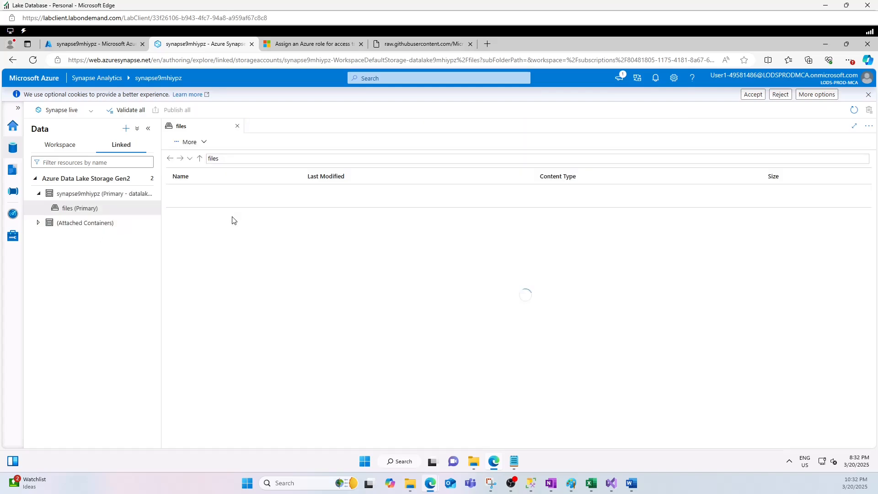
double_click(191, 193)
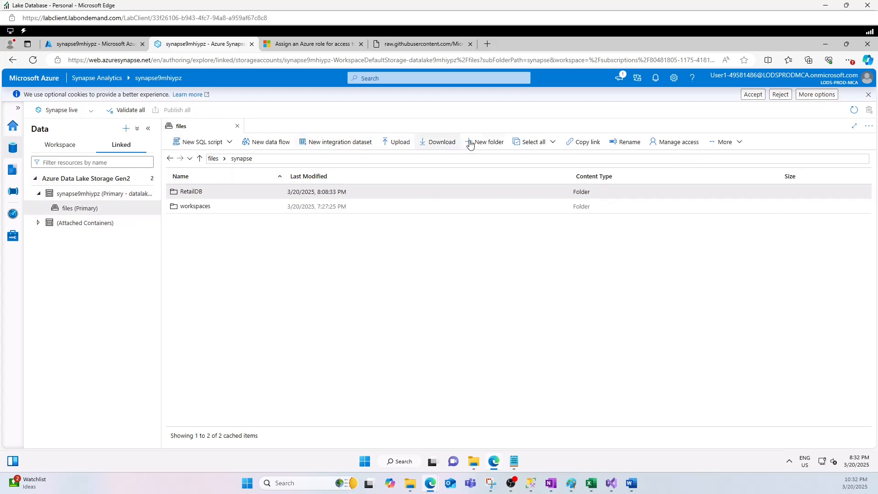
Create a new folder named NewLakeDB inside the synapse folder.
click(486, 145)
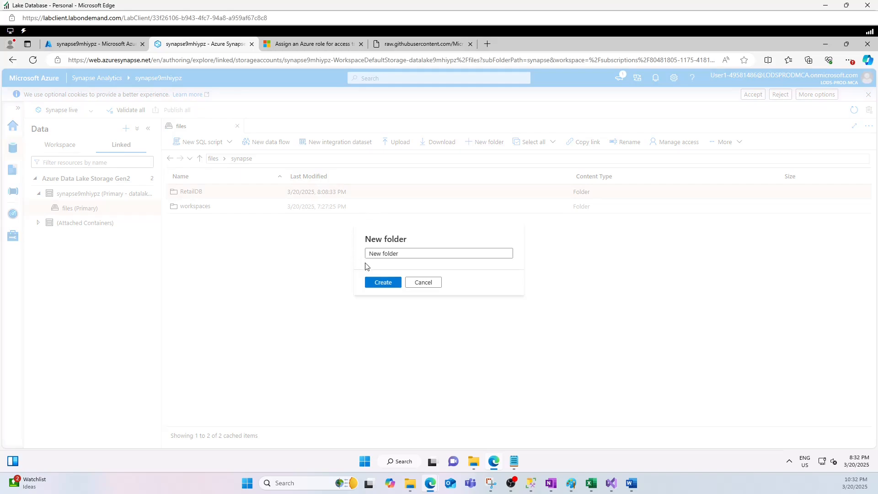
drag(412, 253, 357, 255)
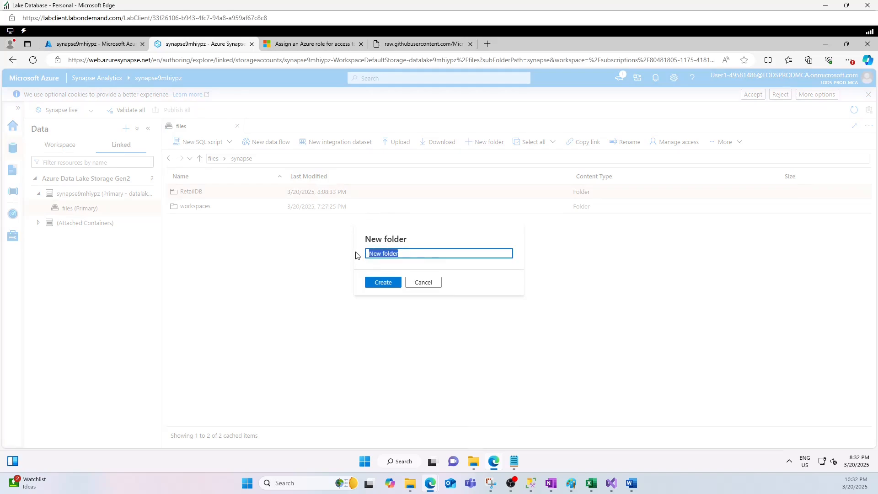
text(NewDB)
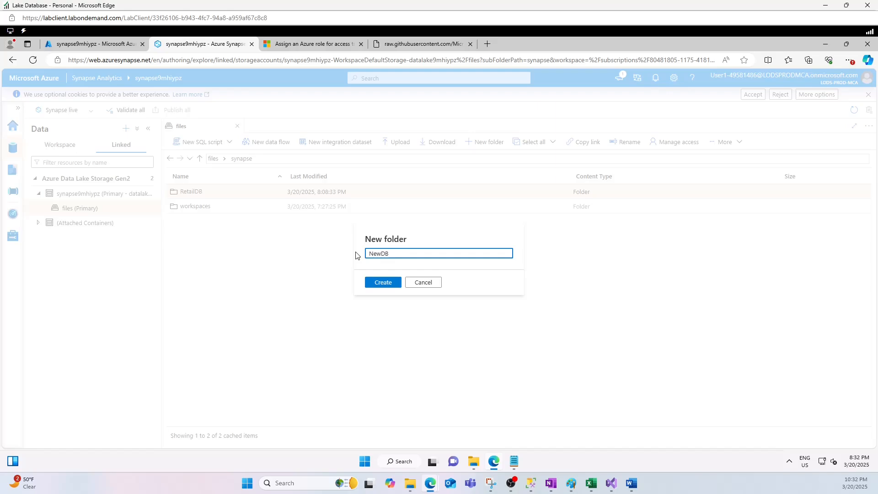
text(ke)
click(387, 283)
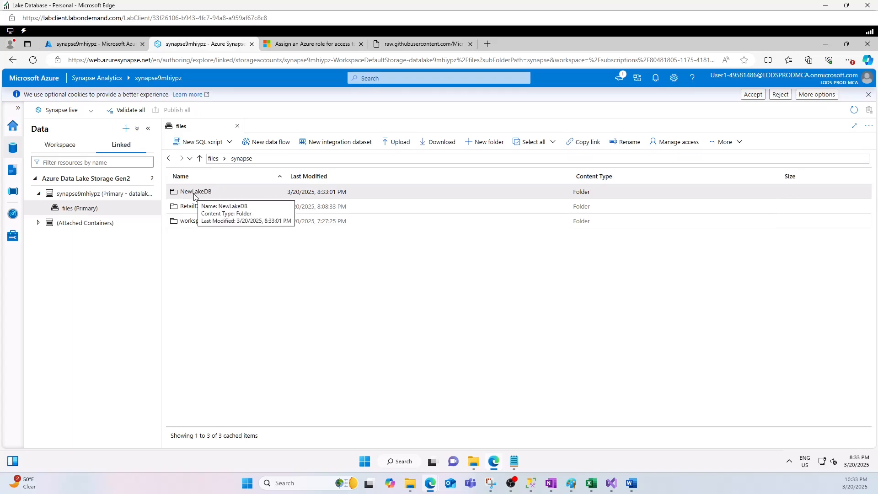
Upload customer.csv from the Downloads folder into the NewLakeDB folder without overwriting existing files.
double_click(194, 194)
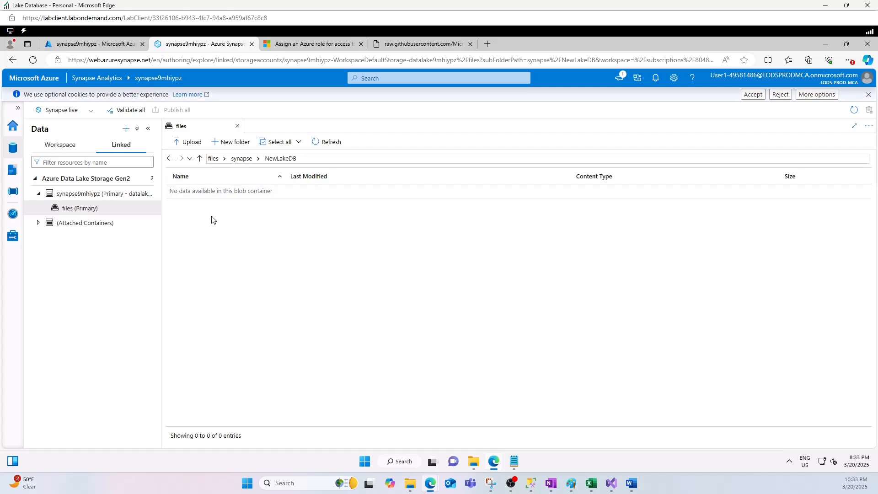
click(189, 142)
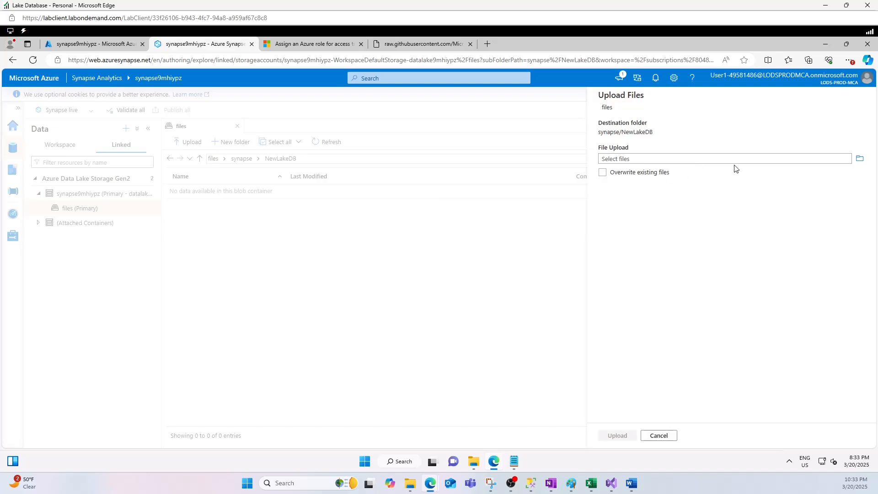
click(859, 159)
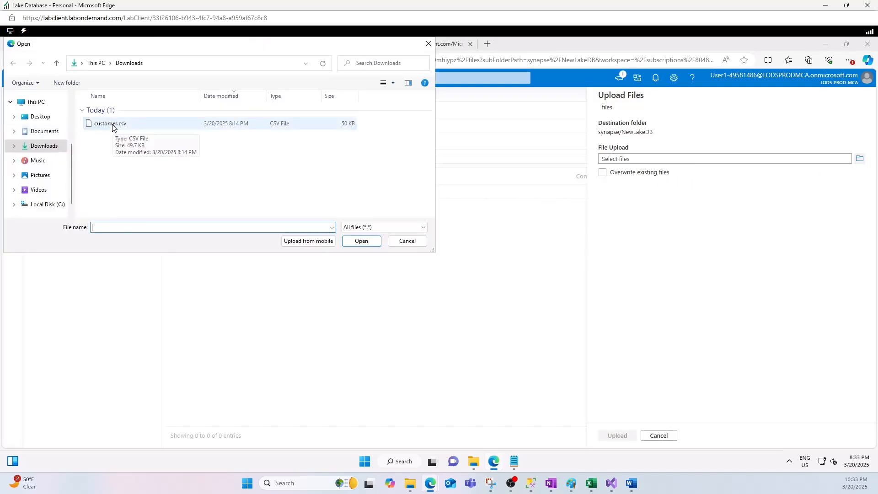
click(112, 128)
click(362, 242)
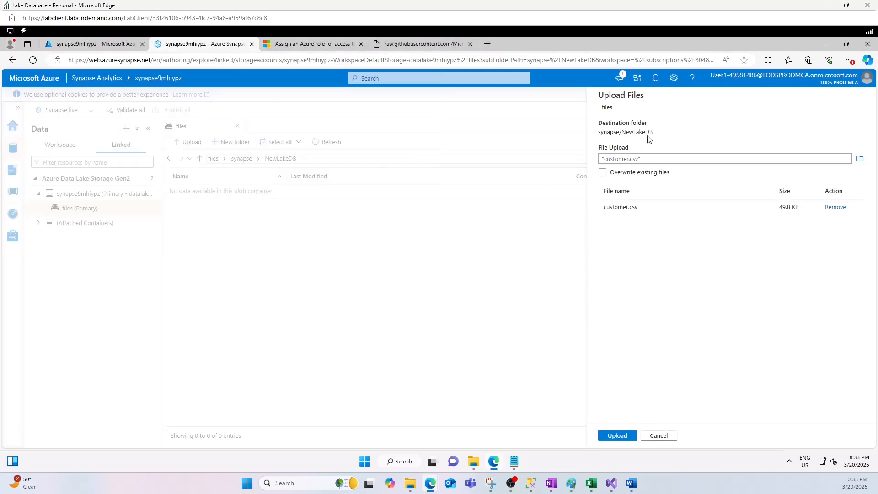
click(615, 437)
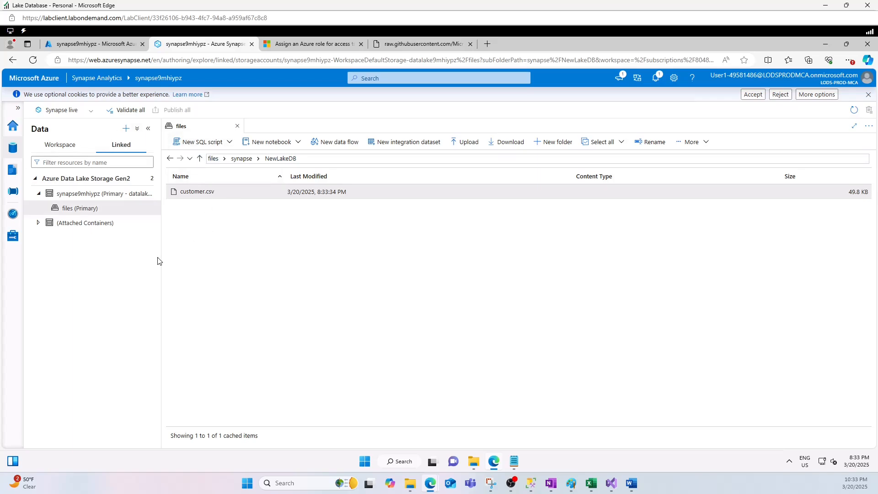
Create a new lake database in the workspace and name it NewLakeDB.
click(62, 149)
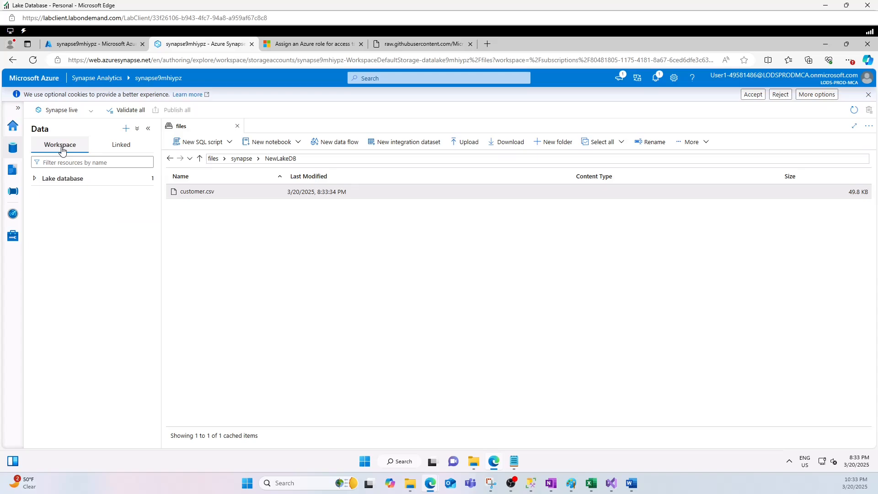
click(127, 130)
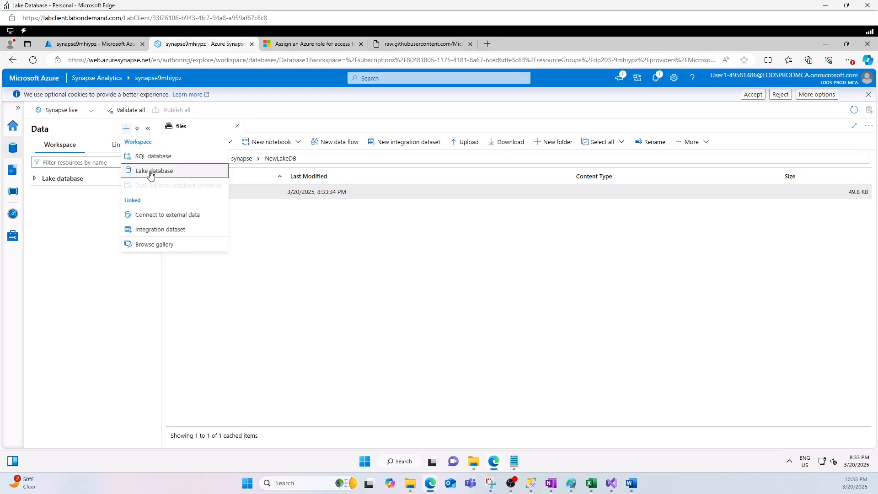
click(151, 173)
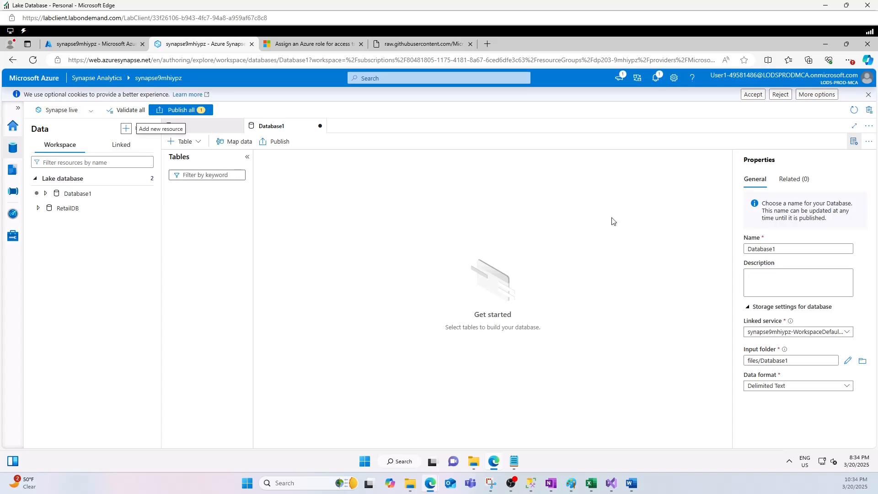
click(760, 248)
double_click(782, 249)
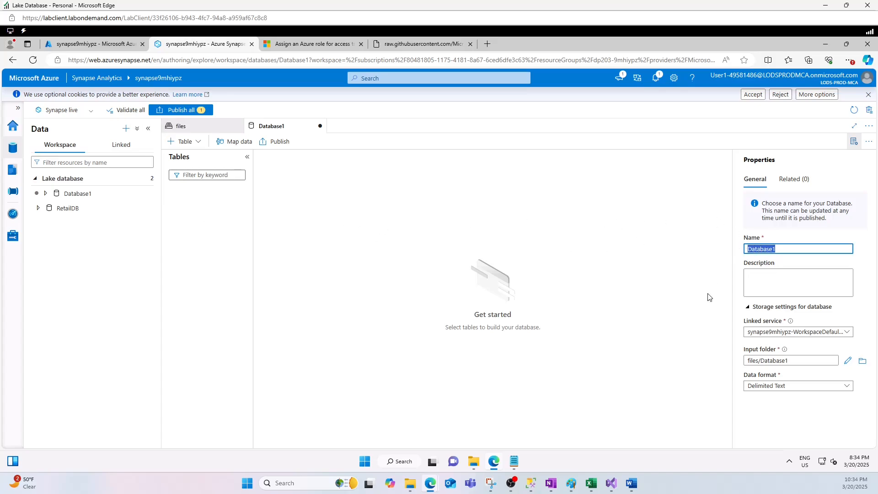
text(Newa)
text(akeD)
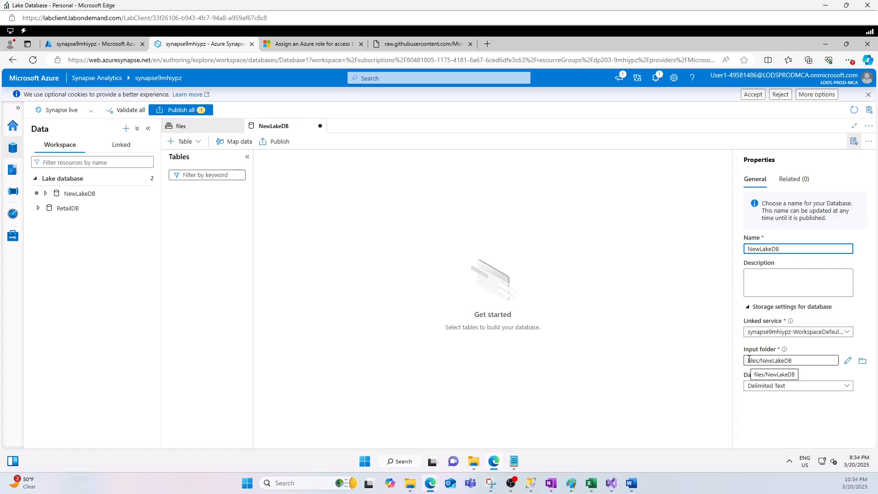
drag(759, 361, 800, 361)
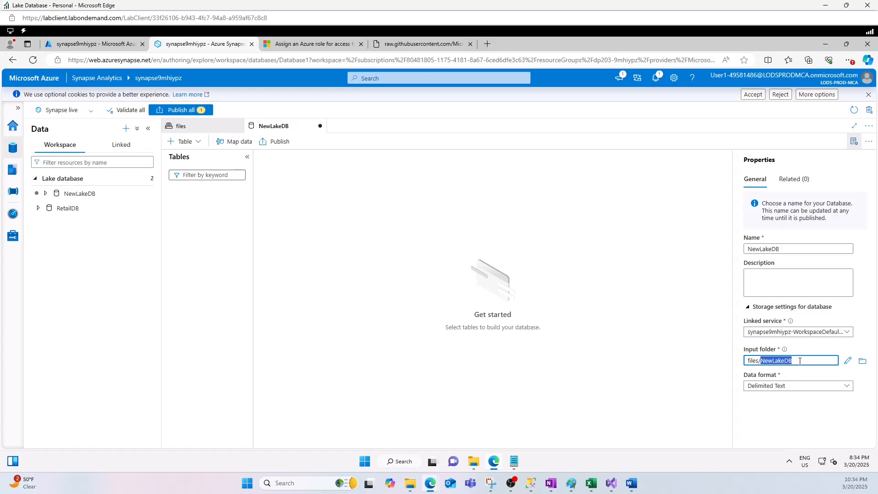
click(863, 361)
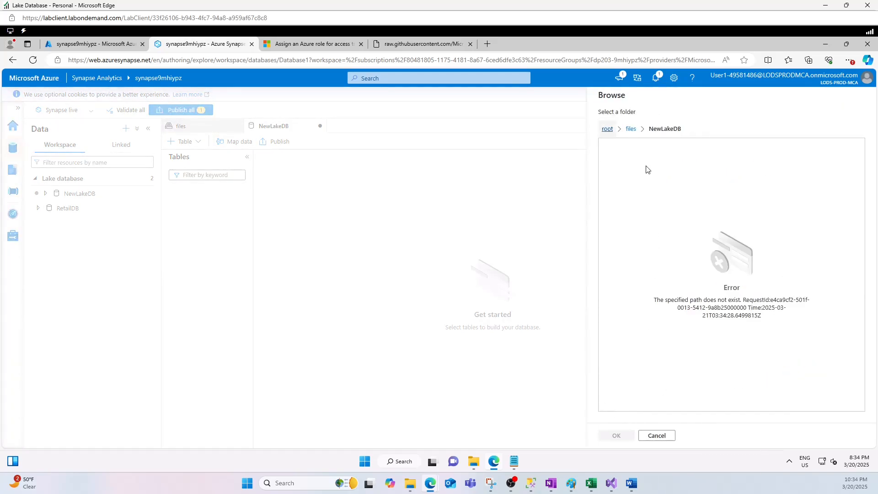
click(657, 435)
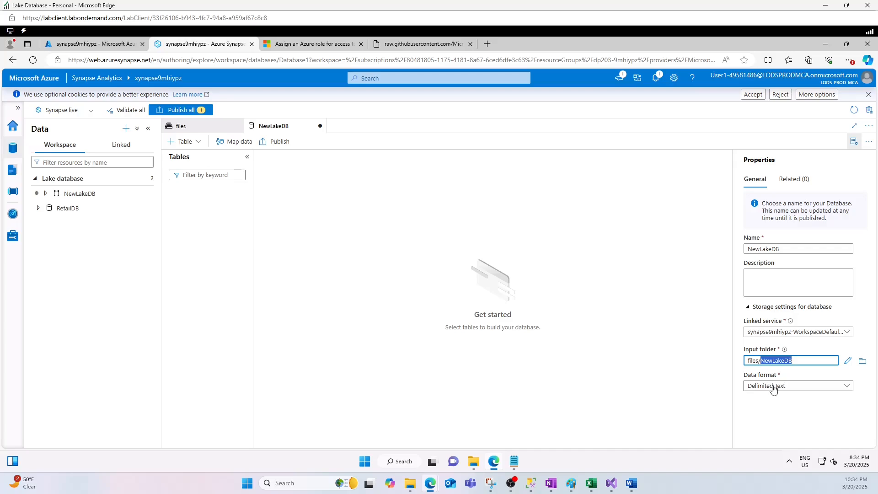
Choose Delimited Text as the database's data format and close its properties.
click(785, 389)
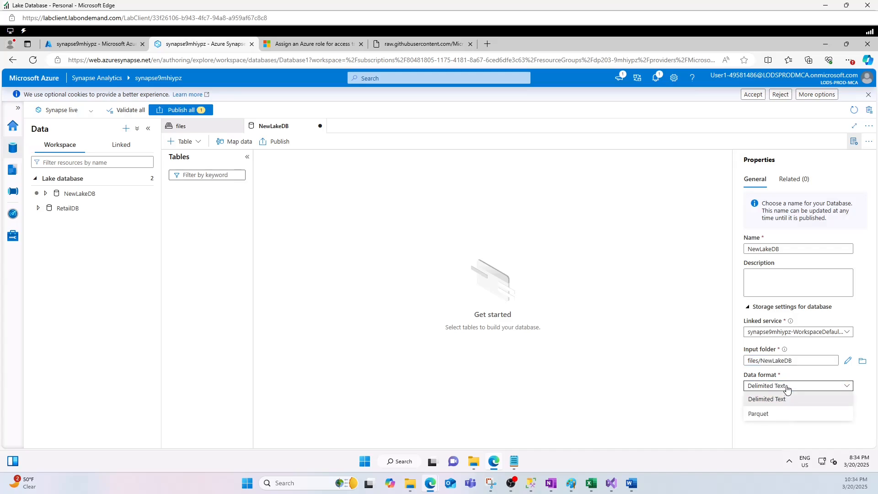
click(769, 402)
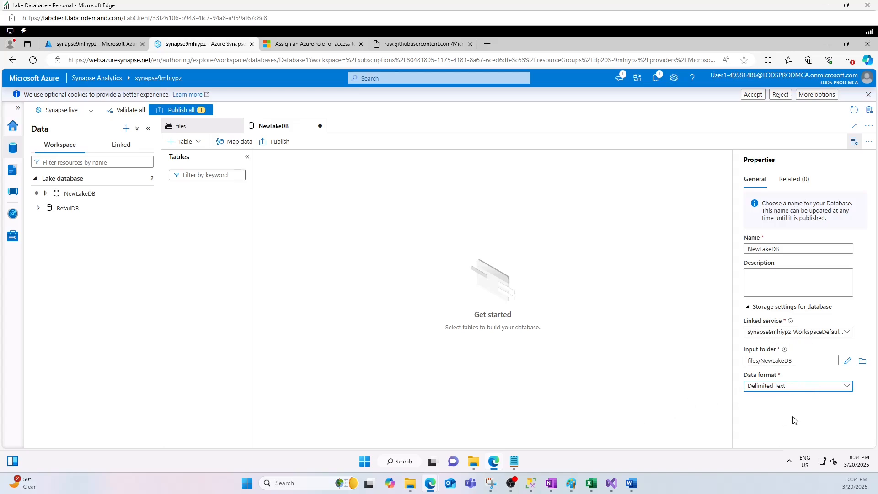
click(853, 143)
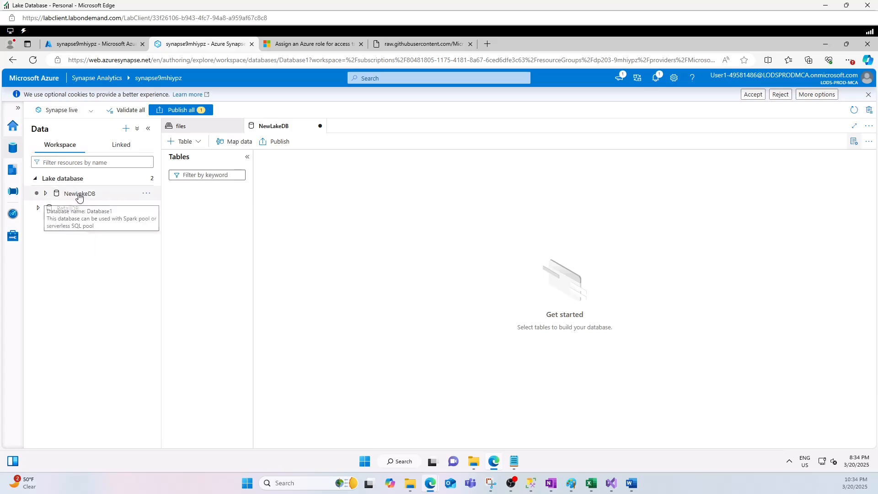
Expand the Tables folder of NewLakeDB and add a custom table named ThisisTable.
click(45, 193)
click(48, 208)
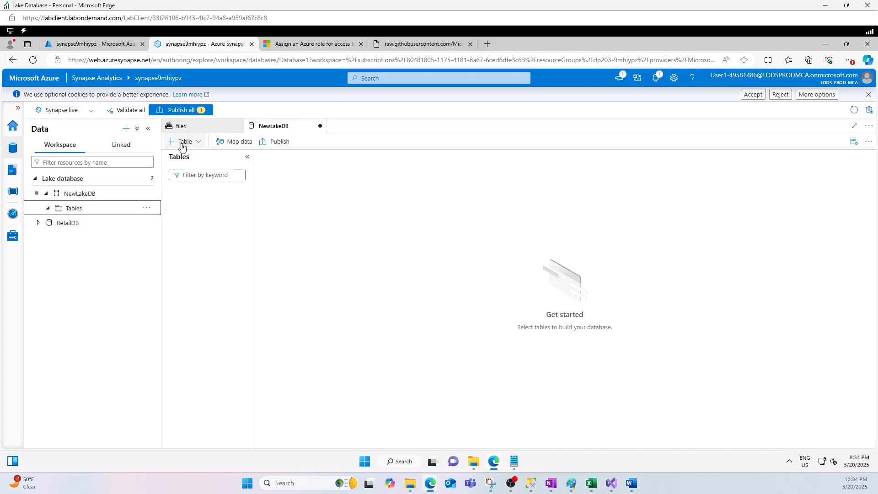
click(197, 144)
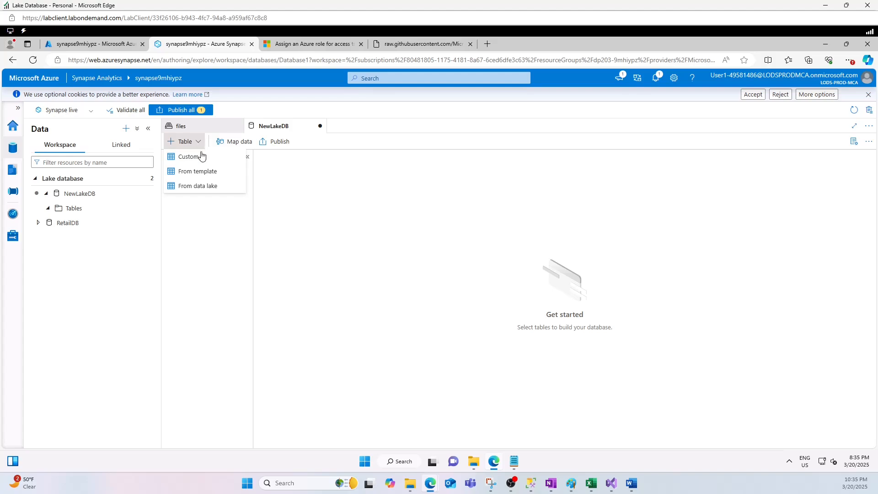
click(189, 157)
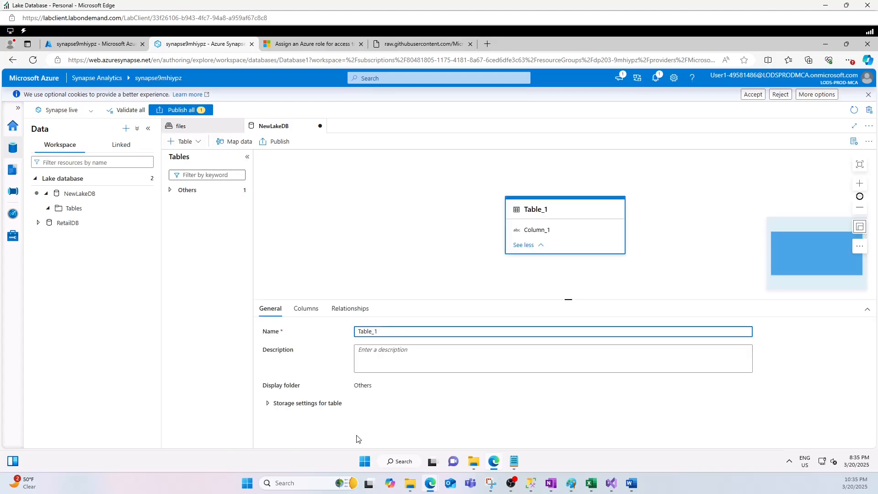
drag(390, 332, 333, 334)
text(This s)
key(BackSpace)
key(BackSpace)
text(isTable)
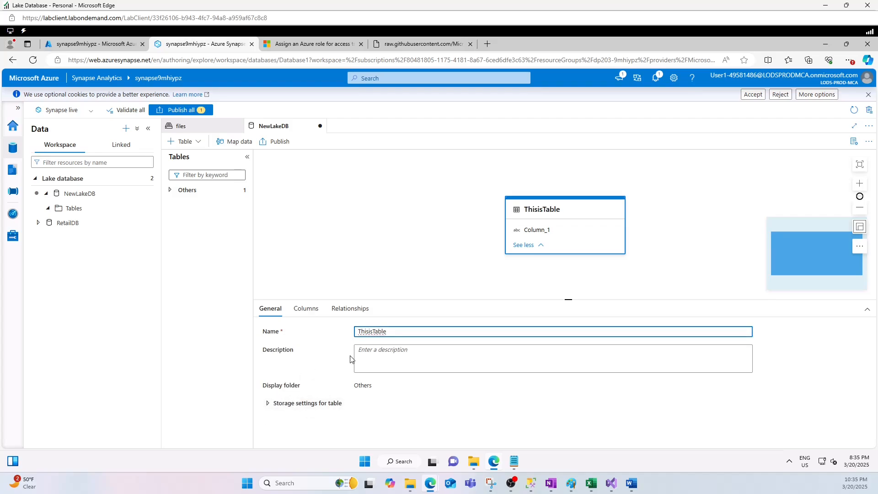
Examine ThisisTable's storage settings, including inheritance from the database default, row headers, compression and delimiter.
click(269, 403)
scroll(429, 397, down, 1)
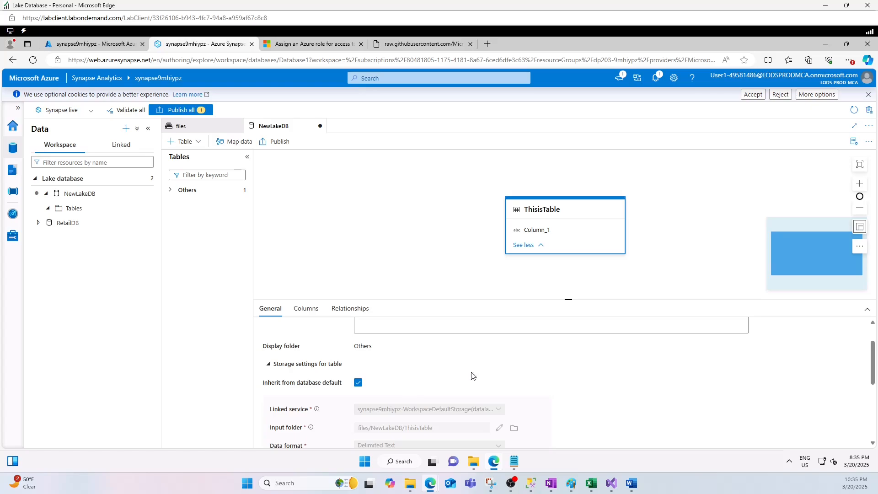
scroll(532, 388, down, 1)
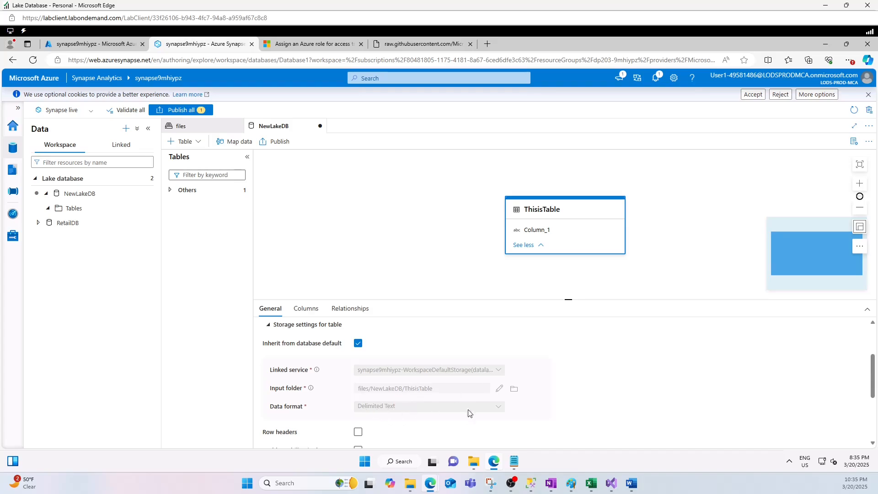
scroll(430, 412, down, 3)
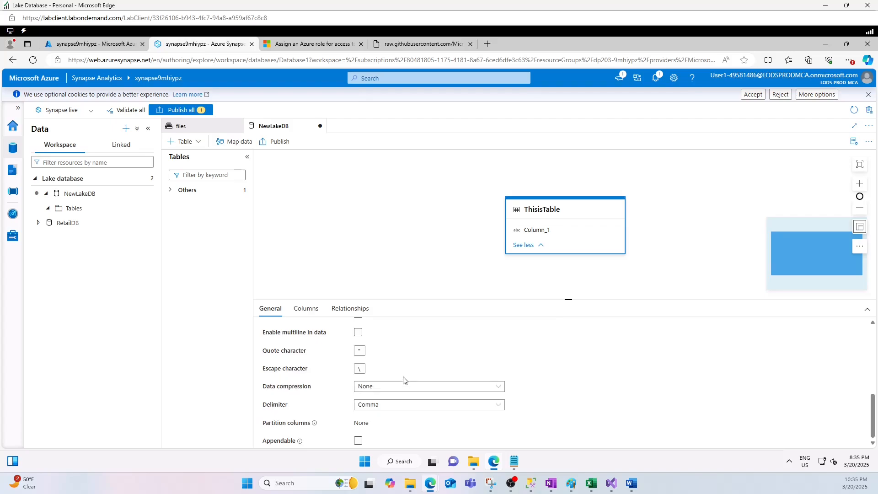
scroll(404, 382, up, 1)
click(359, 371)
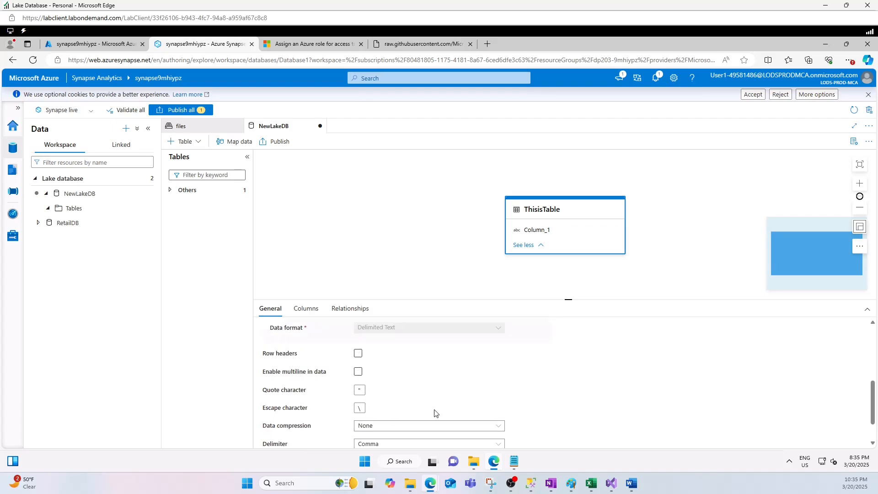
scroll(561, 423, down, 1)
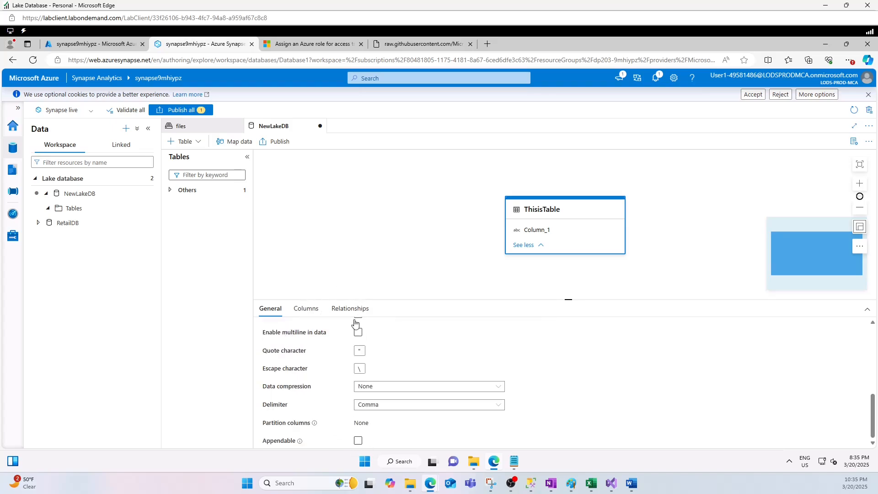
Rename ThisisTable's default column to Id and mark it as the primary key.
click(306, 311)
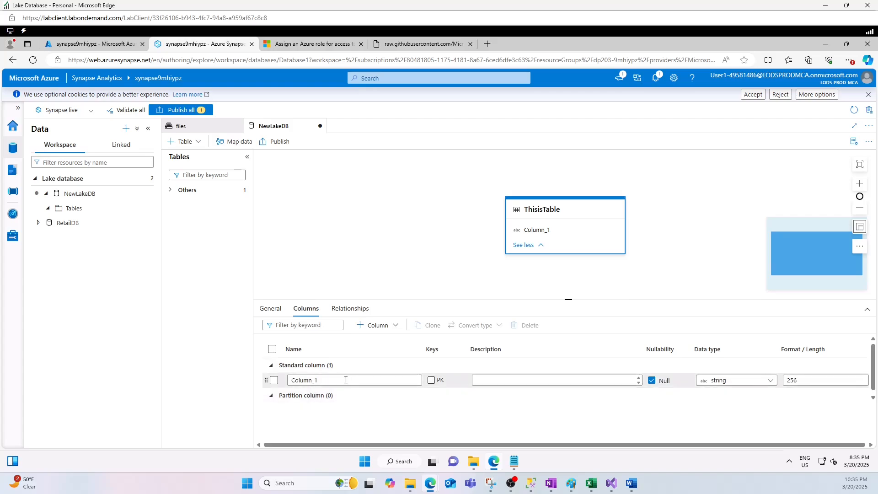
click(352, 380)
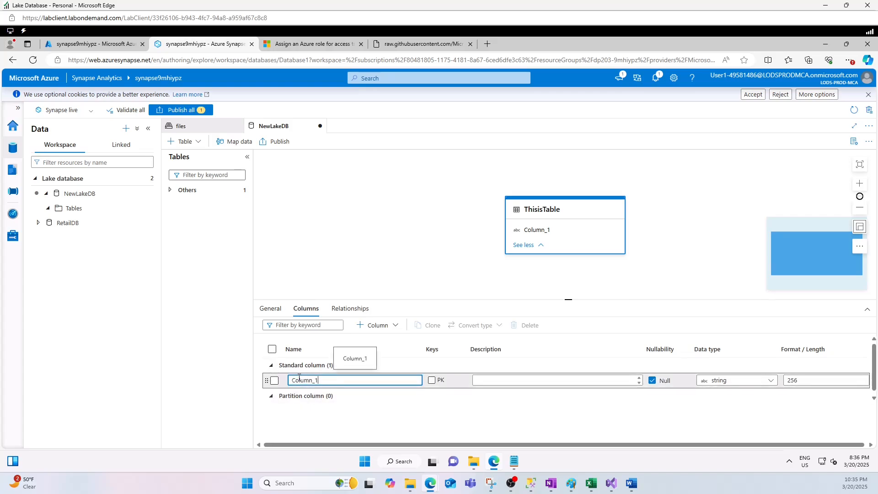
drag(325, 380, 287, 380)
text(Id)
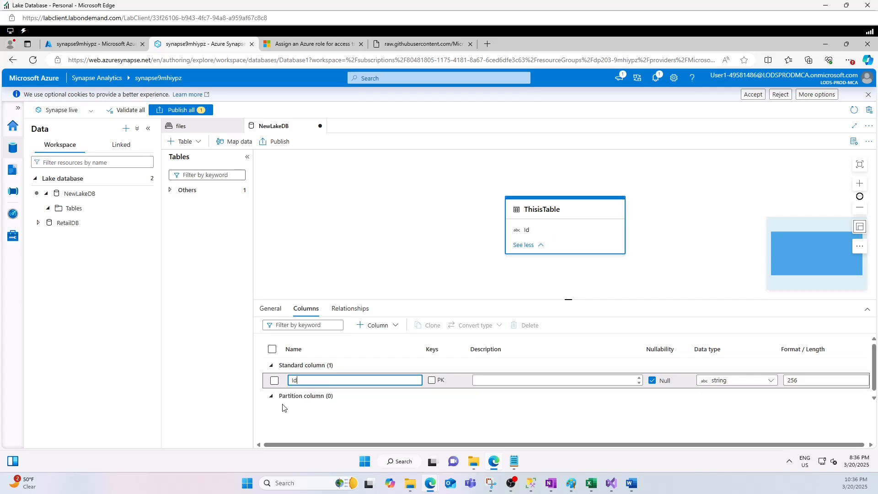
click(432, 380)
Set the Id column's data type to long.
click(740, 384)
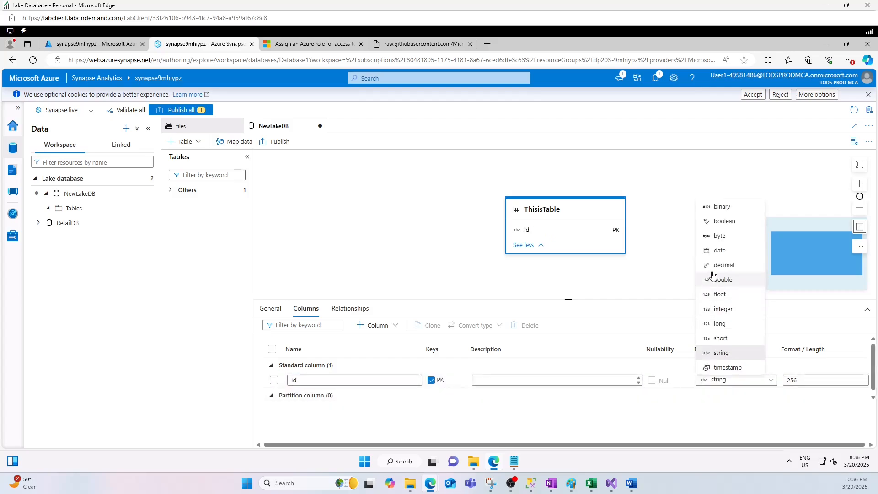
click(721, 295)
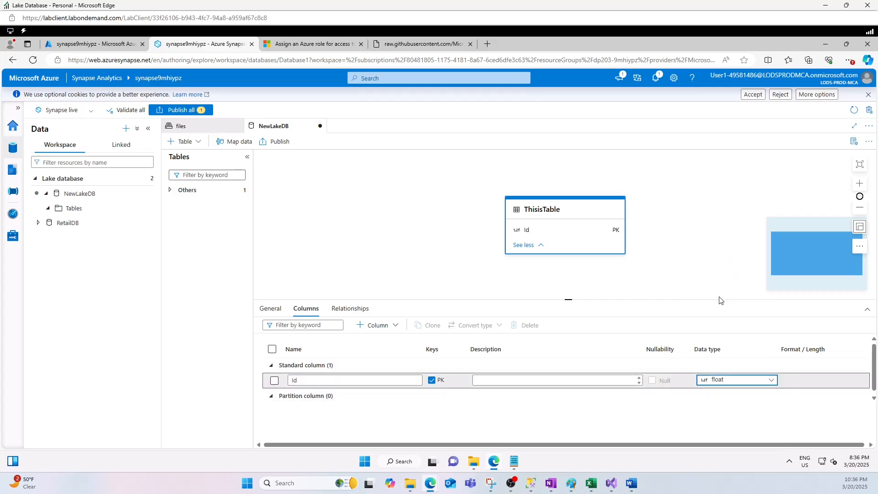
click(732, 380)
click(721, 325)
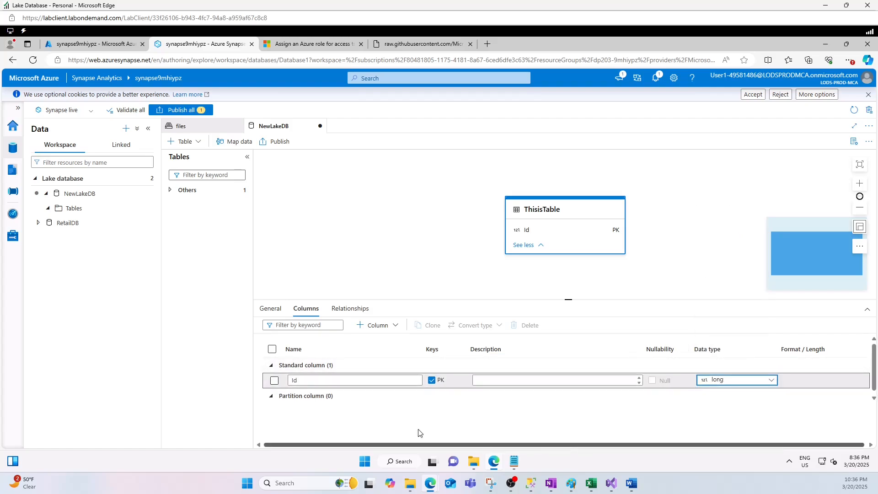
Add a new standard column to ThisisTable and name it F.
click(369, 326)
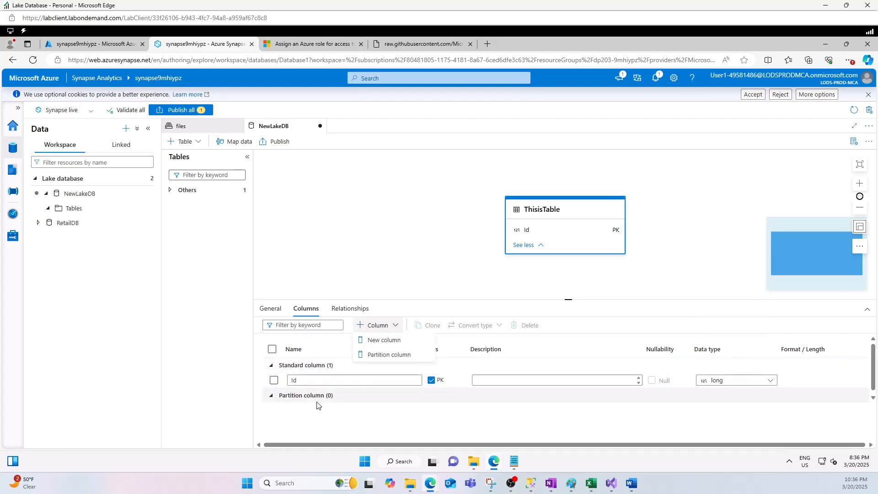
click(374, 341)
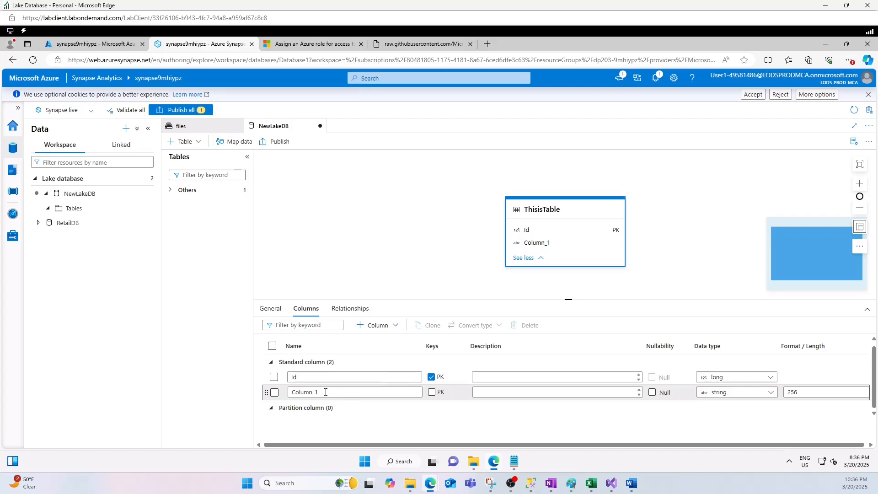
click(346, 390)
double_click(305, 393)
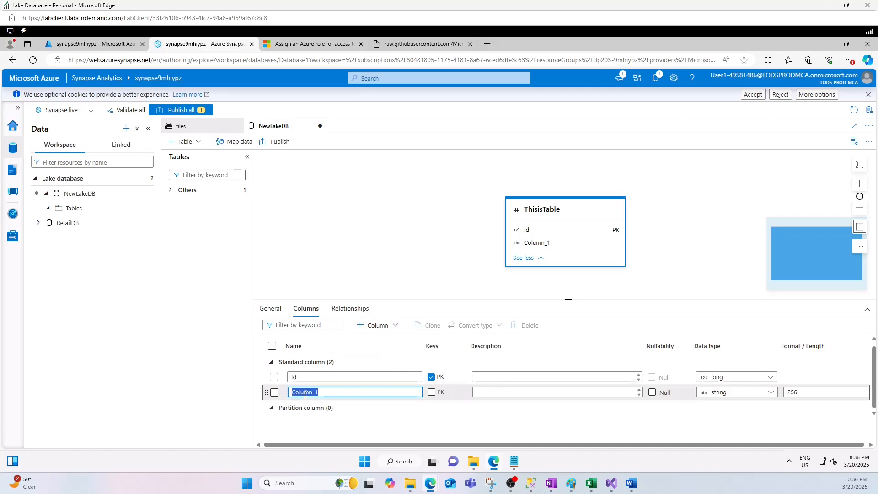
text(F)
key(Return)
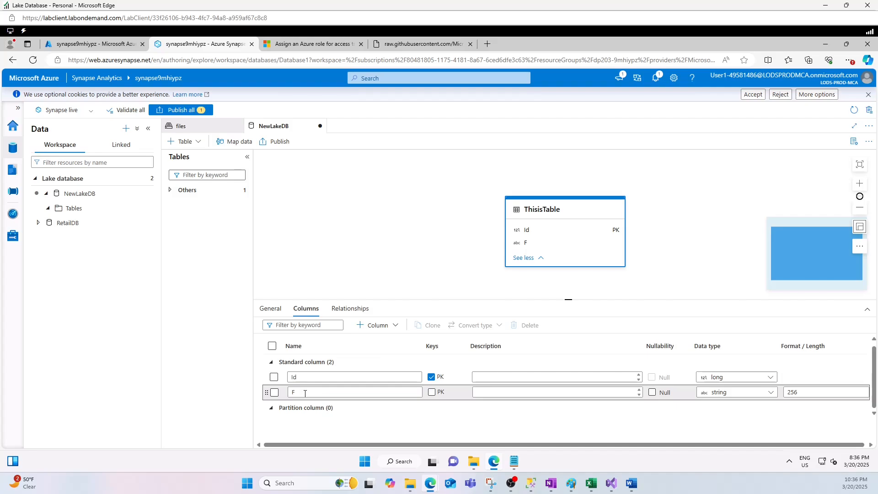
Rename ThisisTable's F column to F_Name and allow null values in it.
click(316, 391)
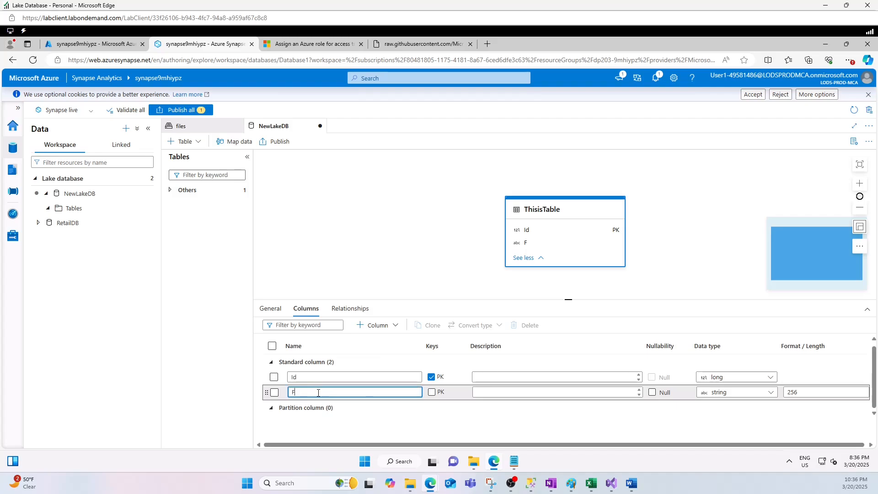
text(_Name)
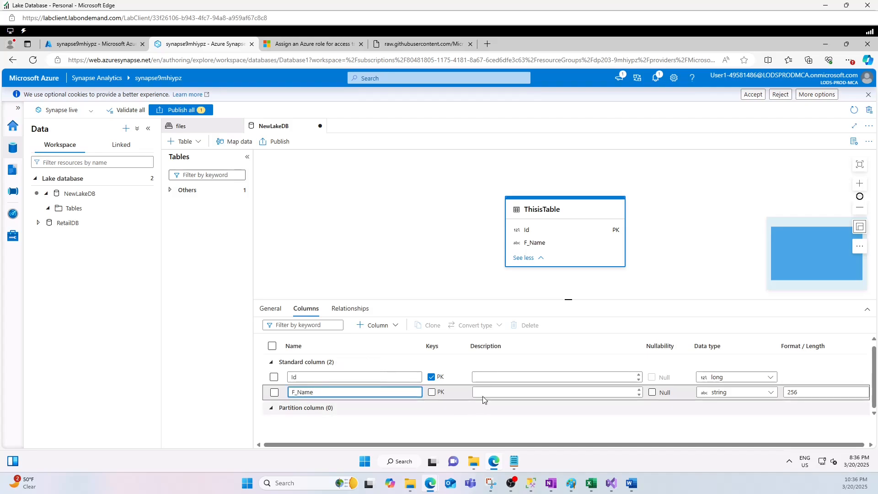
click(652, 393)
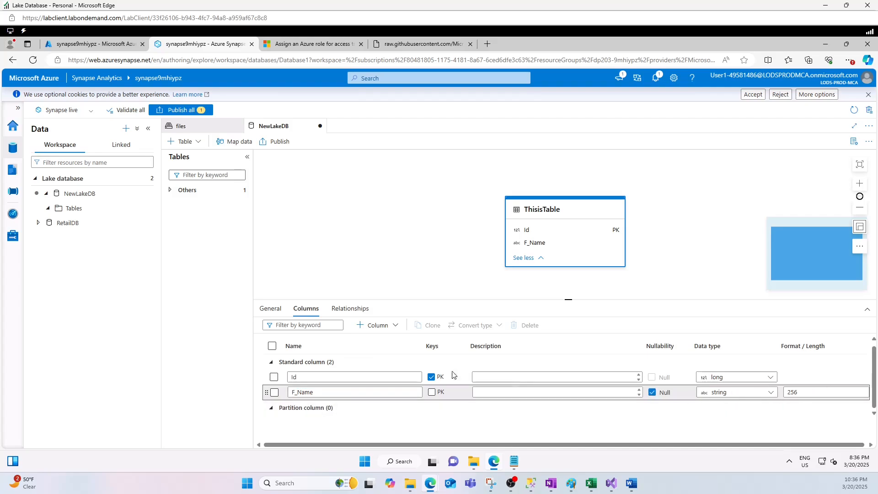
Add another standard column to ThisisTable and name it Email.
click(378, 325)
click(380, 340)
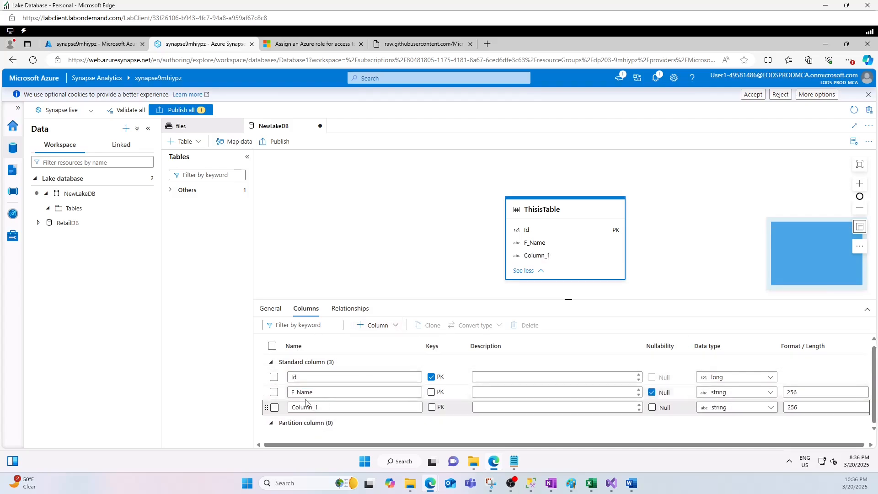
double_click(305, 403)
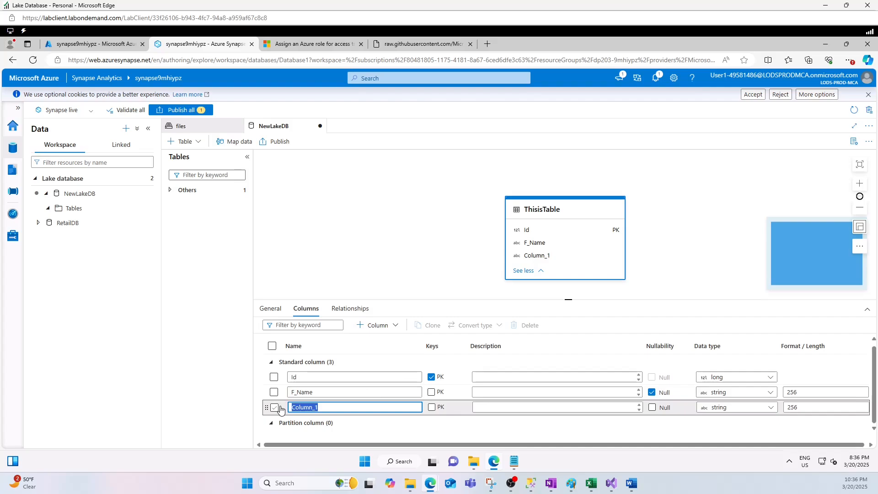
text(E)
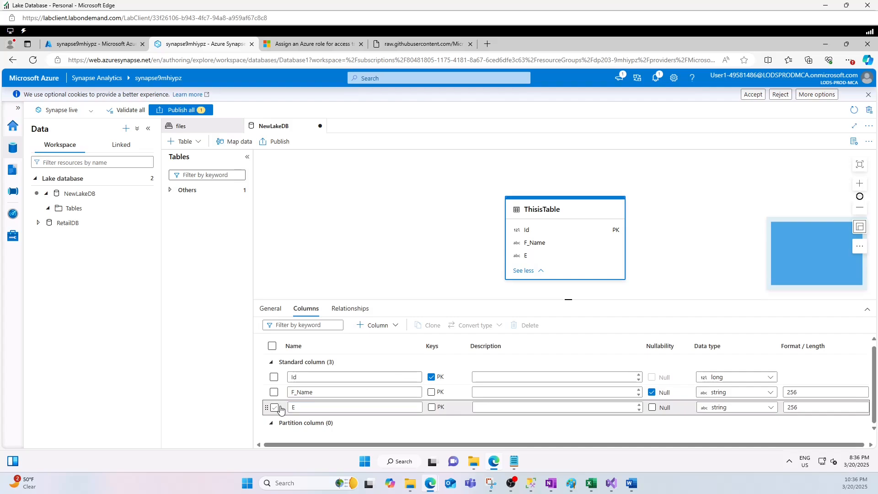
click(313, 407)
text(mail)
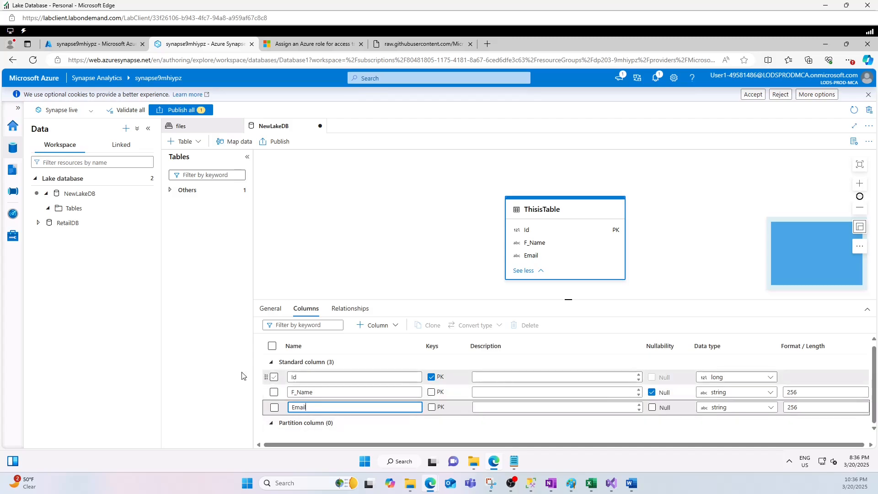
Publish the NewLakeDB database with its custom table ThisisTable.
click(339, 220)
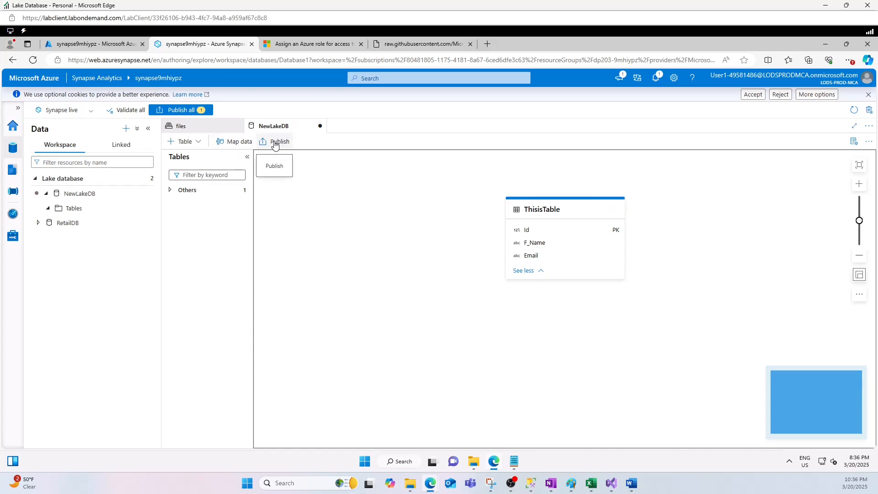
click(53, 211)
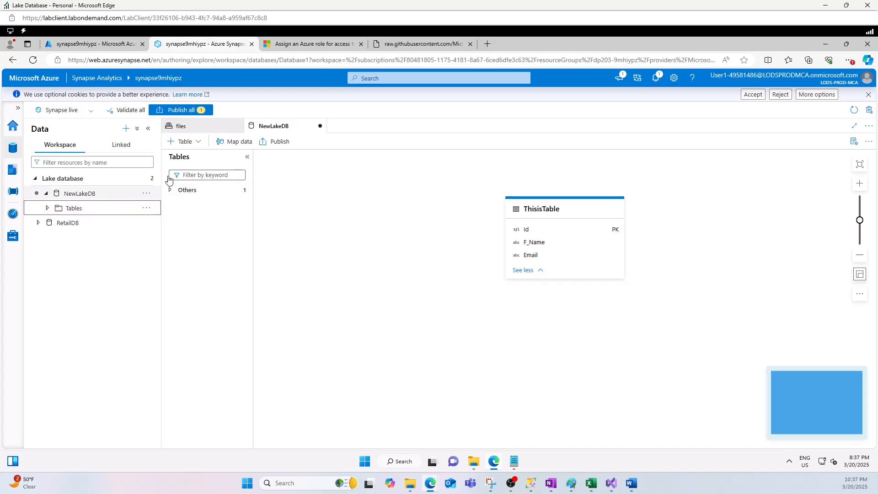
click(279, 143)
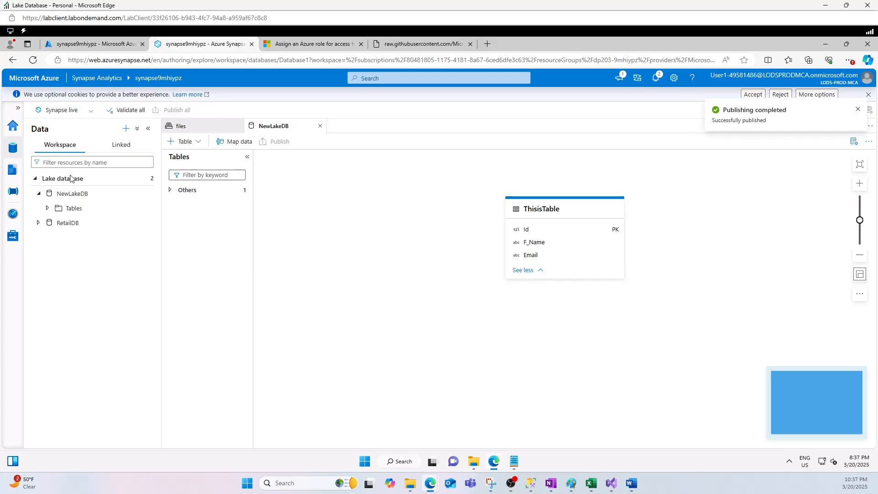
Expand the published NewLakeDB tables down to ThisisTable's columns to check their names and data types.
click(150, 194)
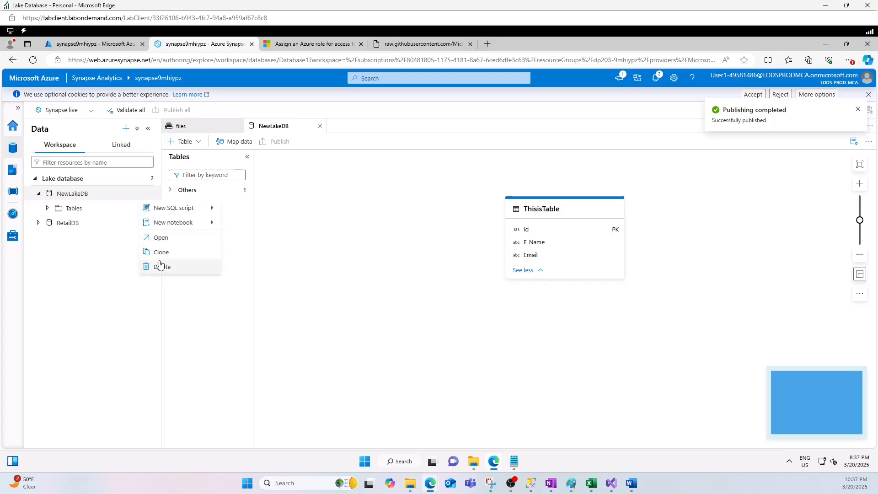
click(105, 212)
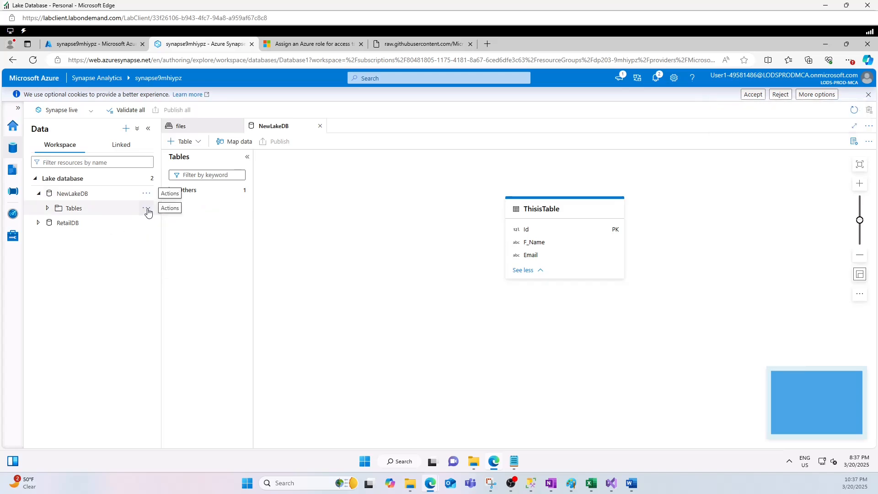
click(148, 209)
click(154, 223)
click(47, 208)
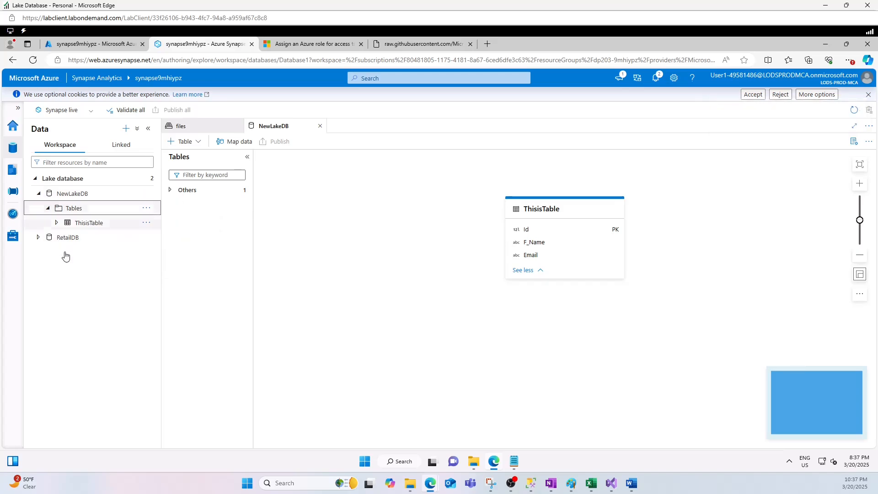
click(67, 223)
click(57, 223)
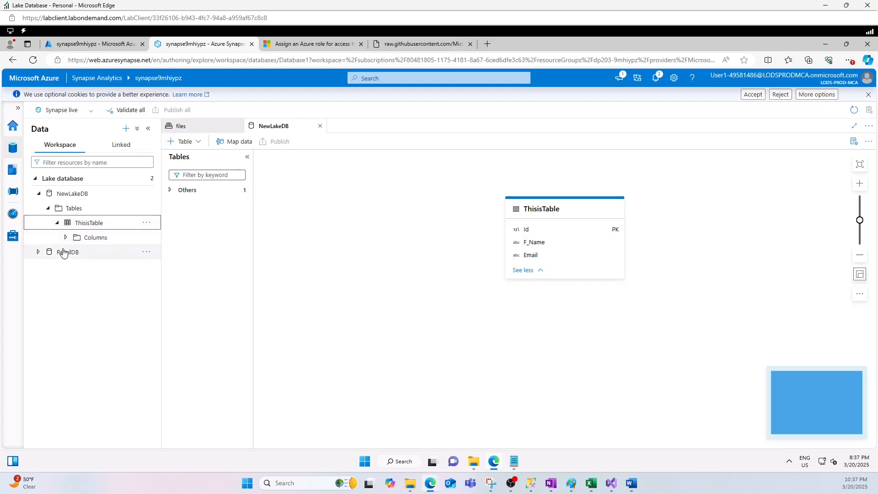
click(66, 238)
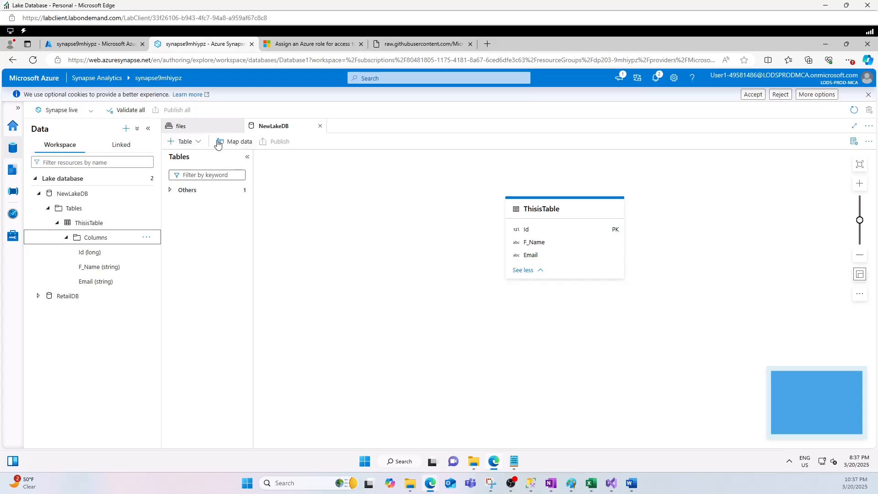
Check the NewLakeDB storage folder's contents and examine the SQL script, notebook and machine learning actions available for ThisisTable.
click(185, 128)
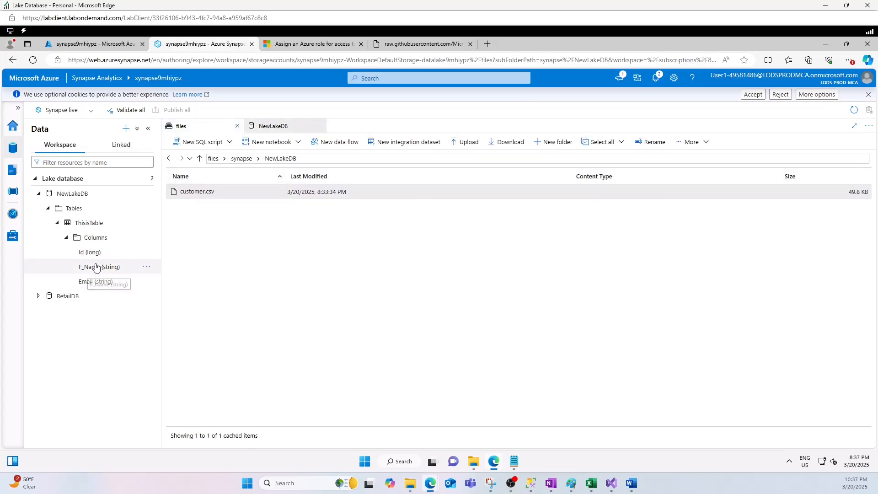
click(89, 239)
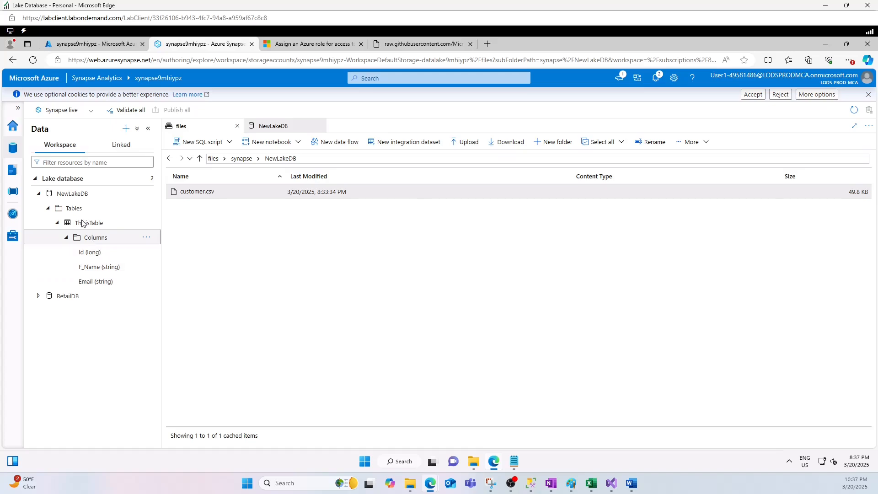
right_click(82, 224)
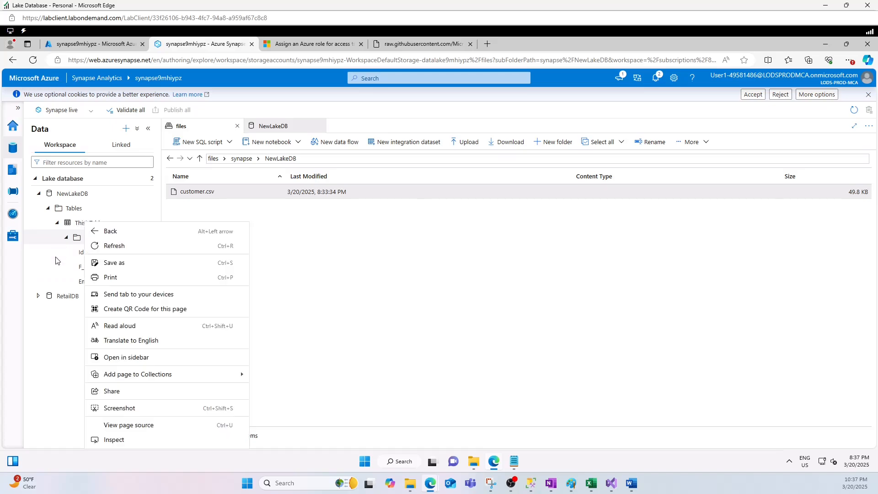
right_click(79, 224)
click(75, 226)
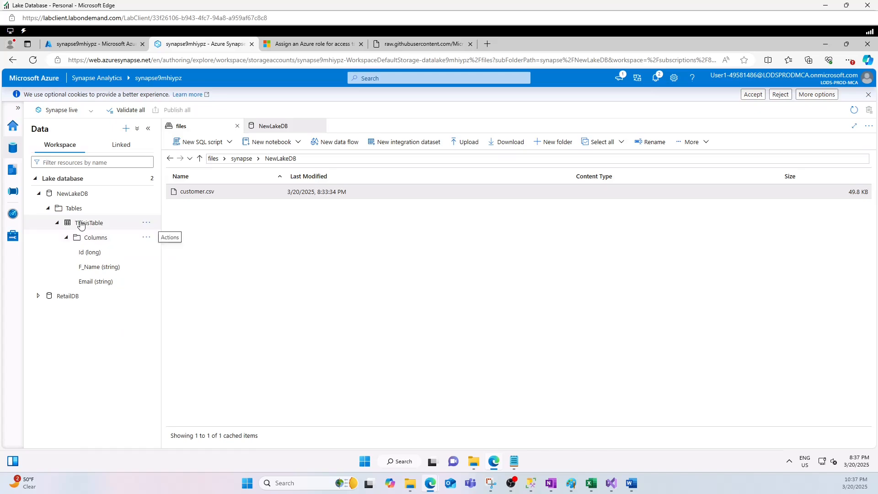
right_click(78, 225)
mouse_move(178, 242)
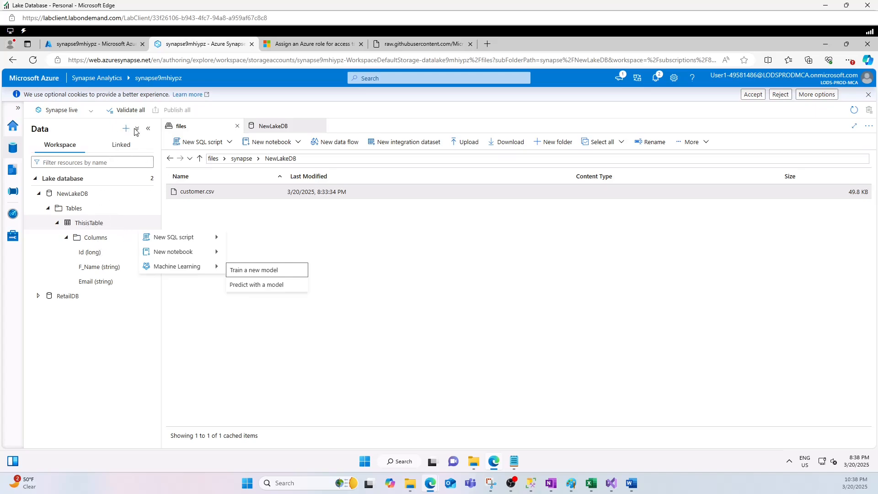
click(191, 208)
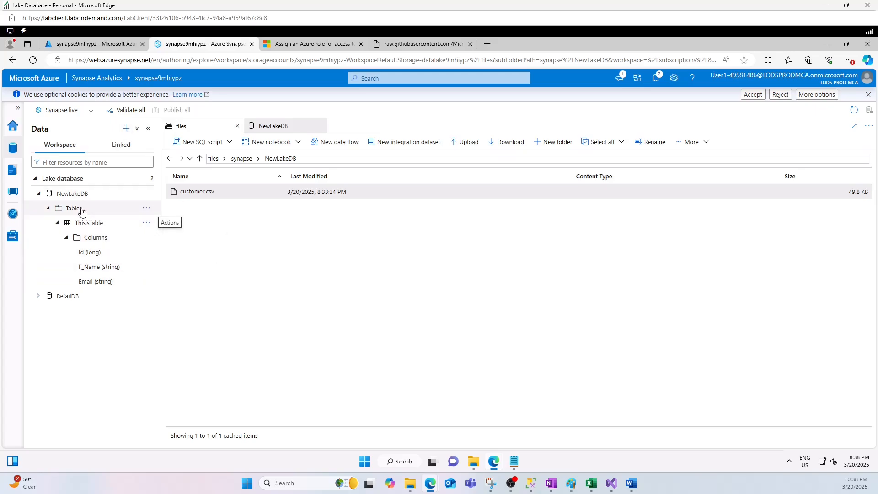
Examine the industry templates offered for adding a table to NewLakeDB, and leave without choosing one.
click(273, 128)
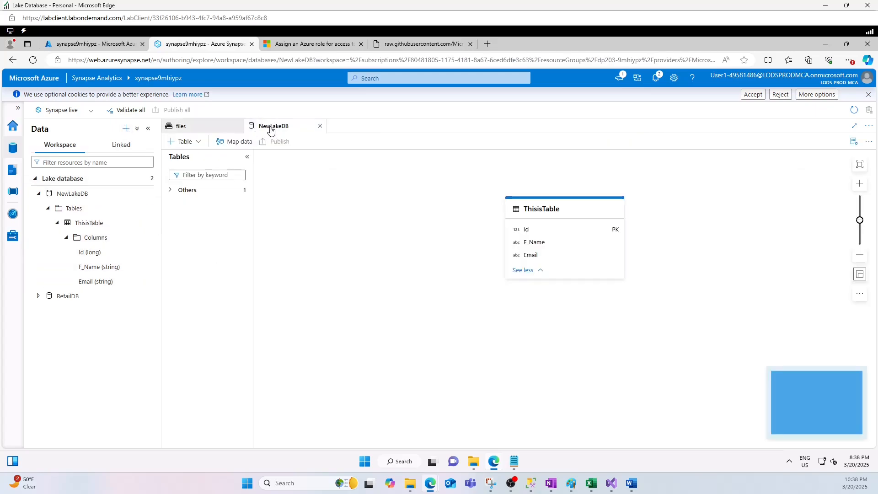
click(186, 142)
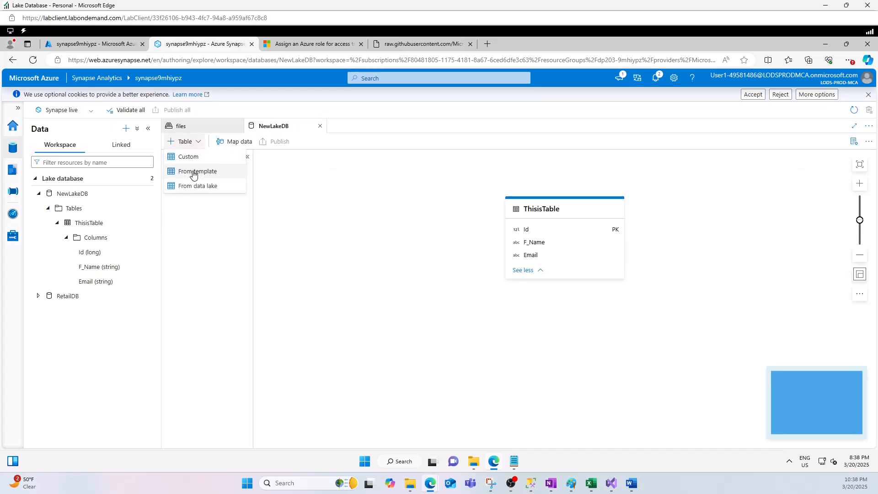
click(193, 172)
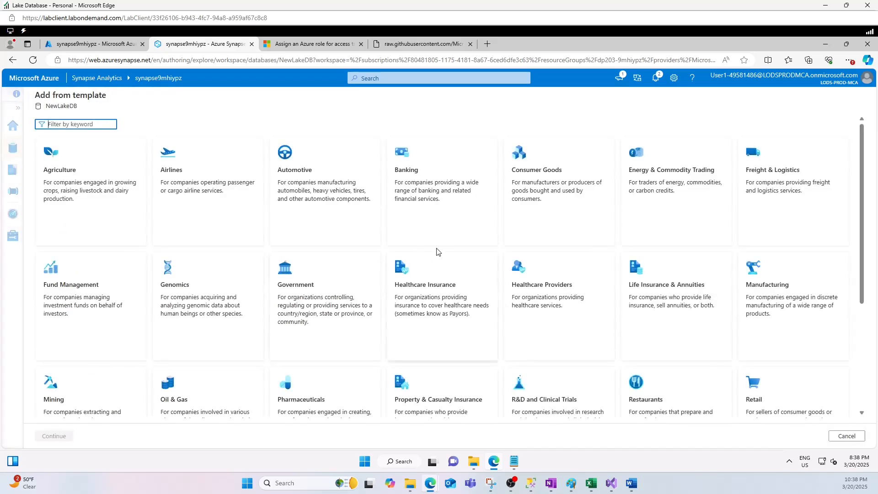
scroll(396, 363, down, 4)
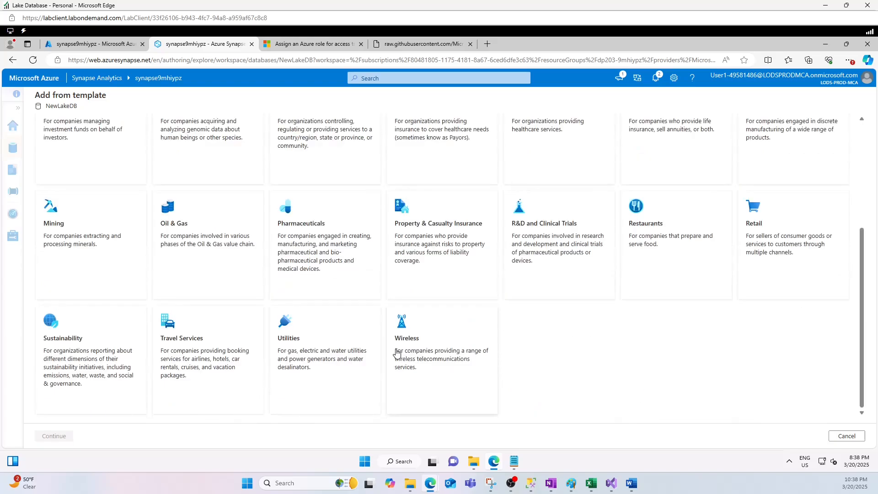
scroll(396, 353, up, 5)
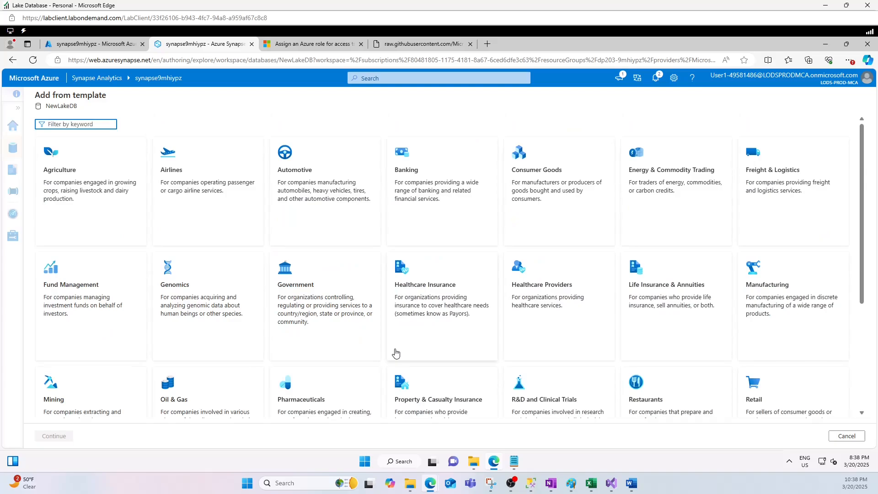
scroll(197, 335, down, 4)
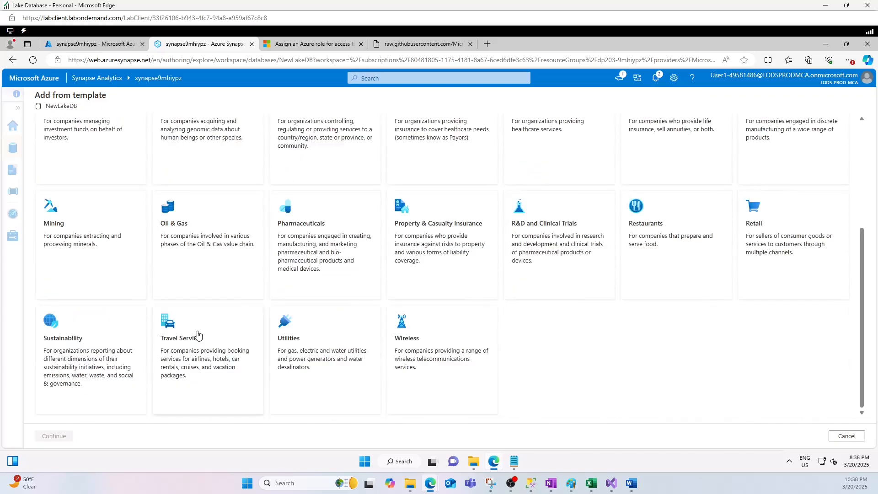
scroll(174, 274, up, 4)
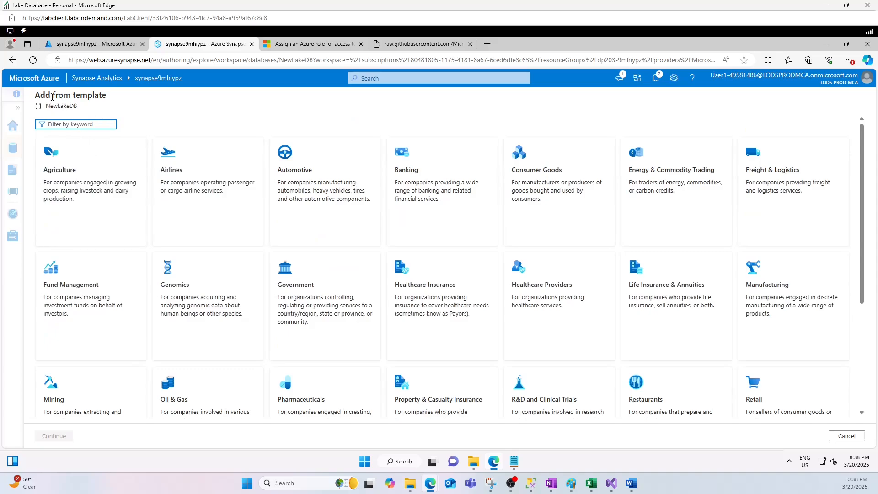
scroll(835, 347, down, 5)
click(837, 436)
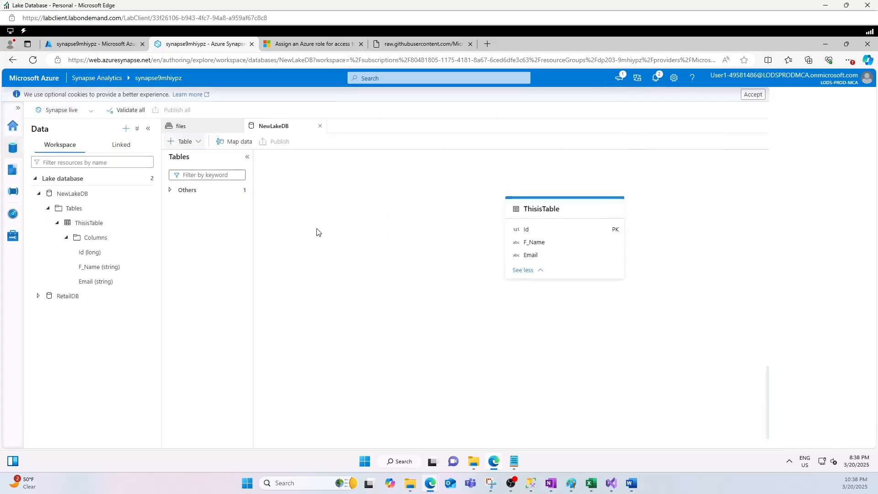
Start an external table from the data lake in NewLakeDB, named Customer, with the linked service synapse9mhiypz-WorkspaceDefaultStorage.
click(198, 142)
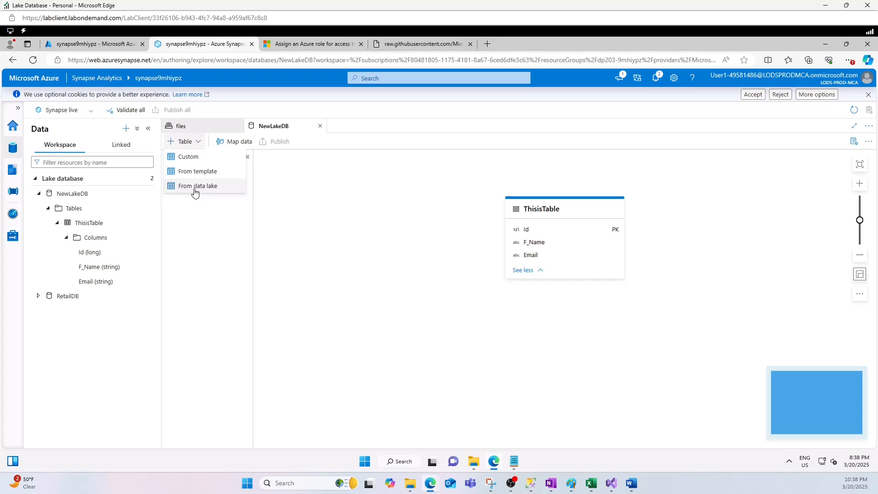
click(196, 186)
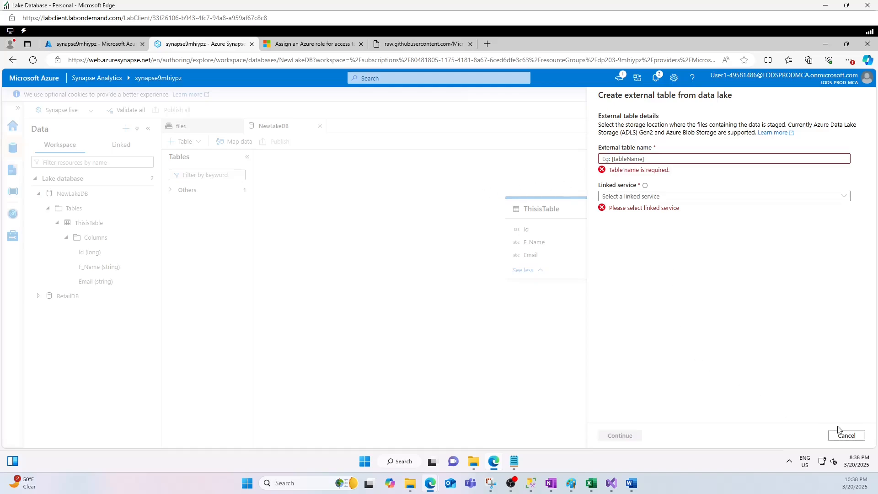
click(656, 160)
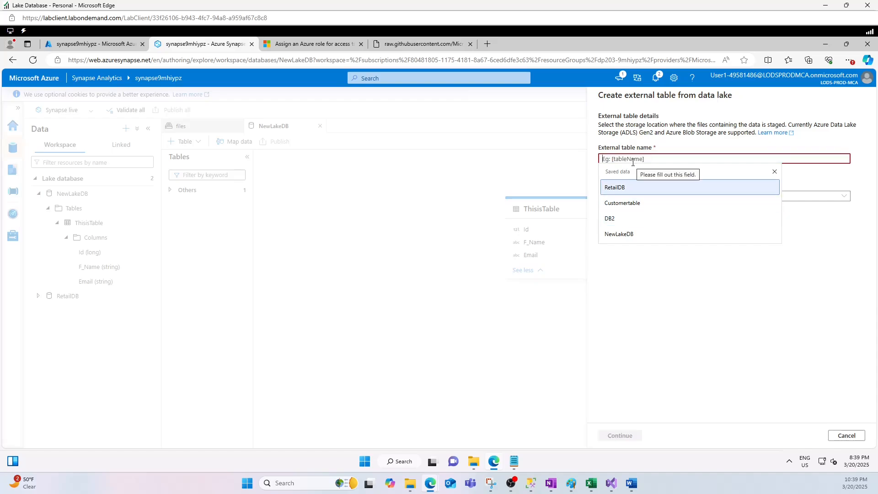
text(Customertable)
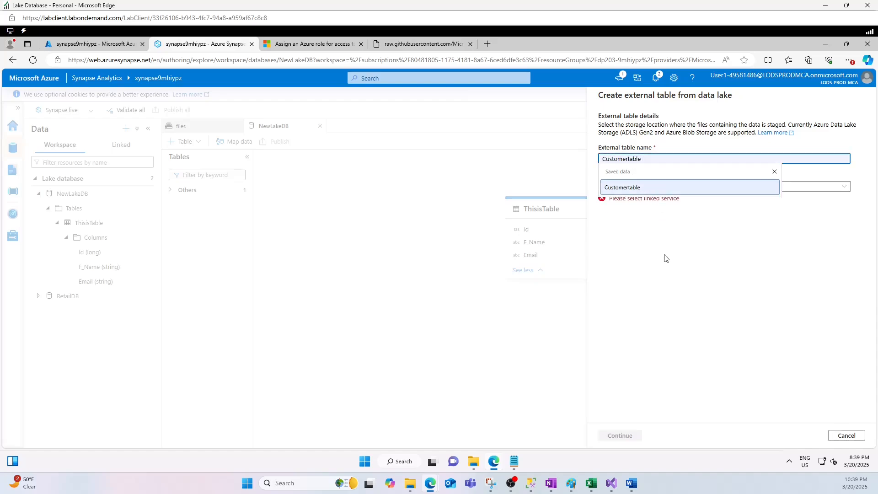
click(665, 258)
click(654, 187)
click(658, 206)
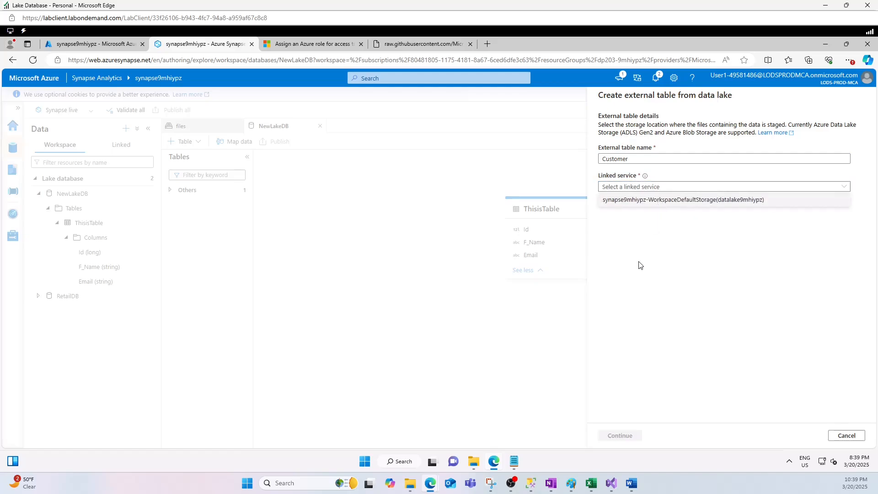
Choose customer.csv in the files/synapse/NewLakeDB folder as the input file for the Customer external table.
click(860, 215)
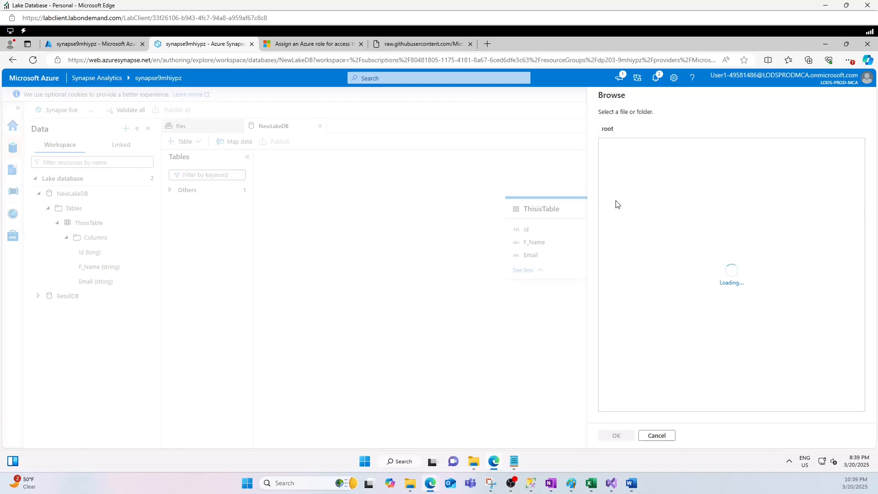
click(631, 152)
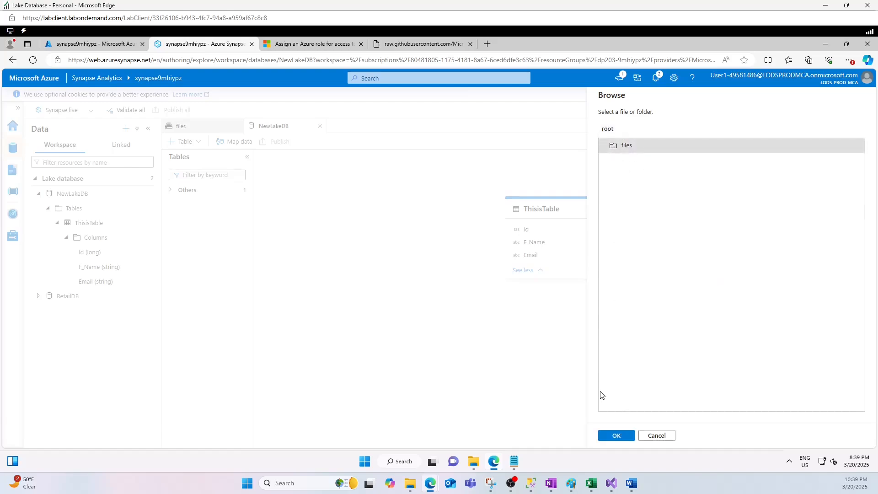
double_click(631, 153)
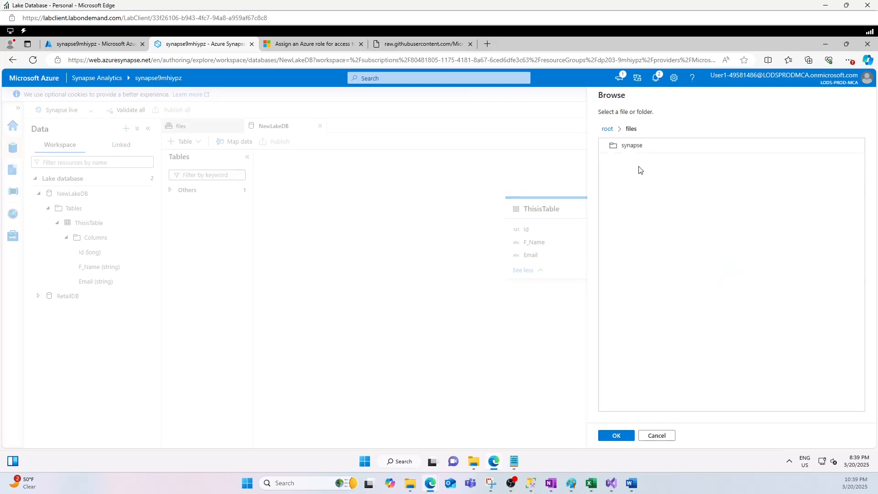
double_click(630, 147)
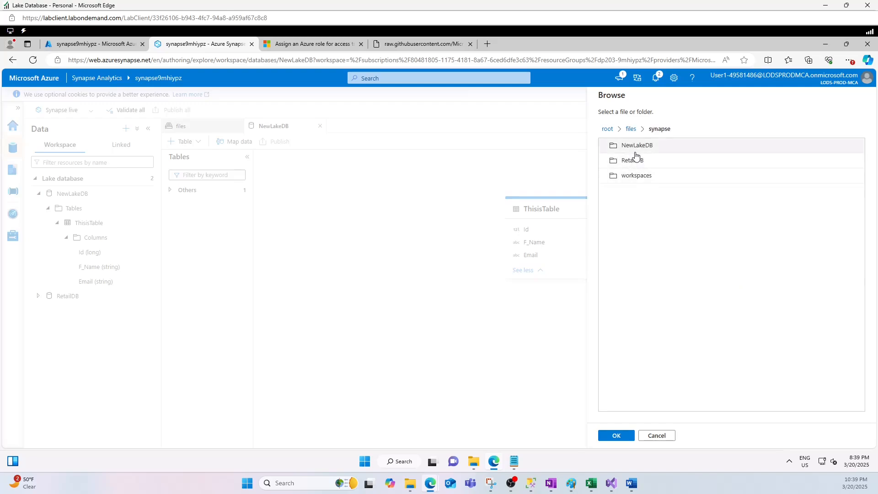
double_click(637, 147)
click(639, 145)
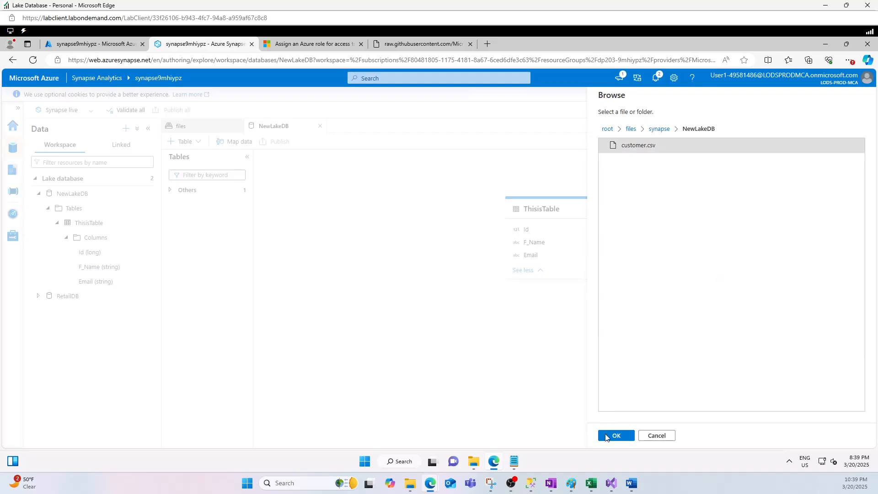
click(613, 435)
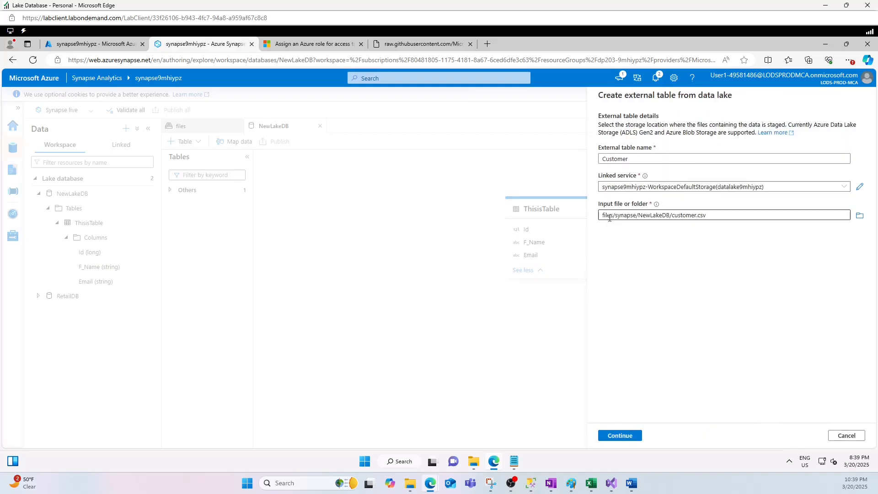
Try to detect the schema of customer.csv for the Customer table, check the error details and cancel the table creation.
click(622, 435)
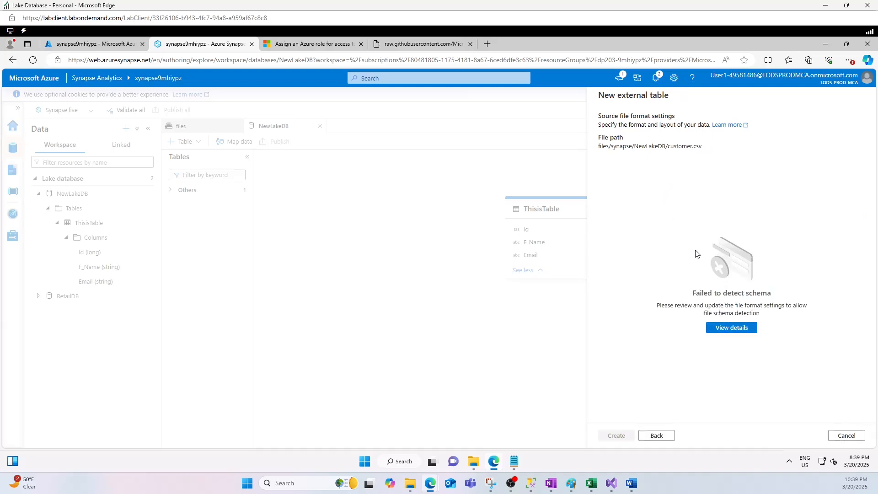
click(733, 329)
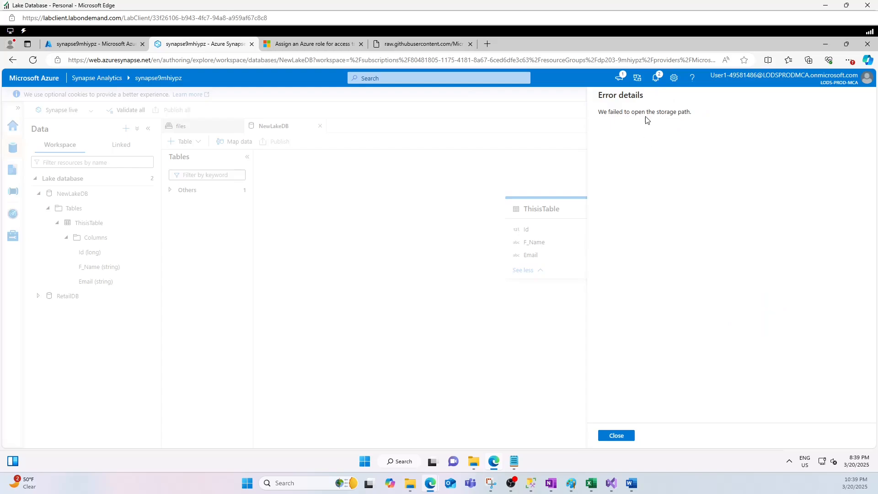
click(621, 433)
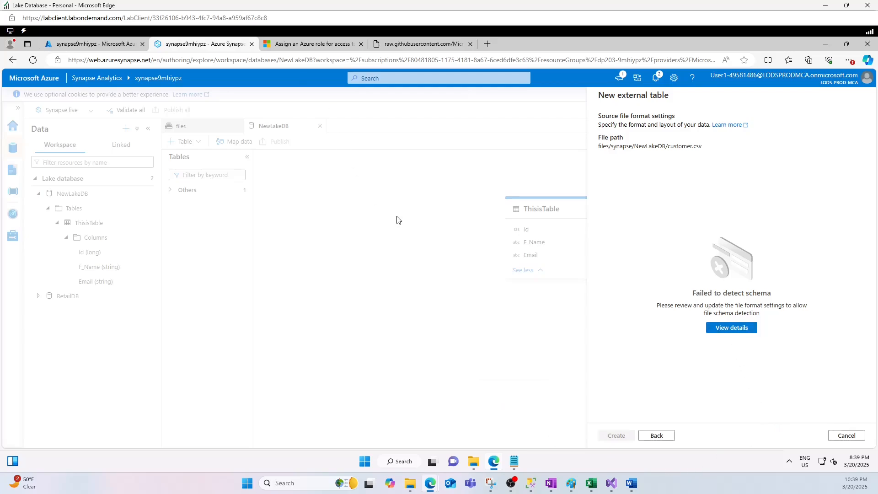
click(846, 436)
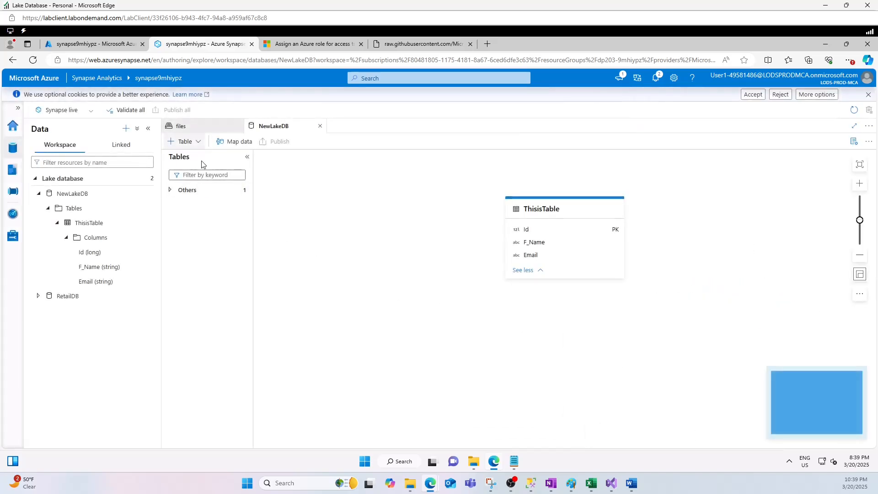
click(191, 143)
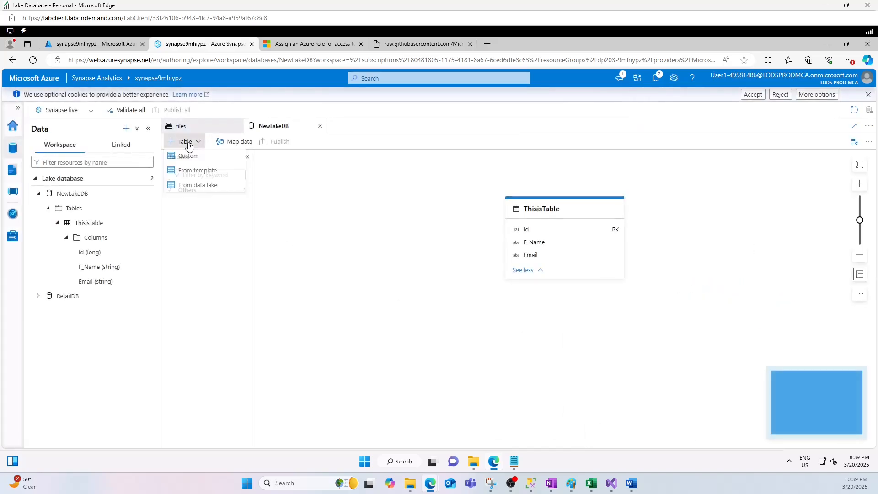
click(195, 187)
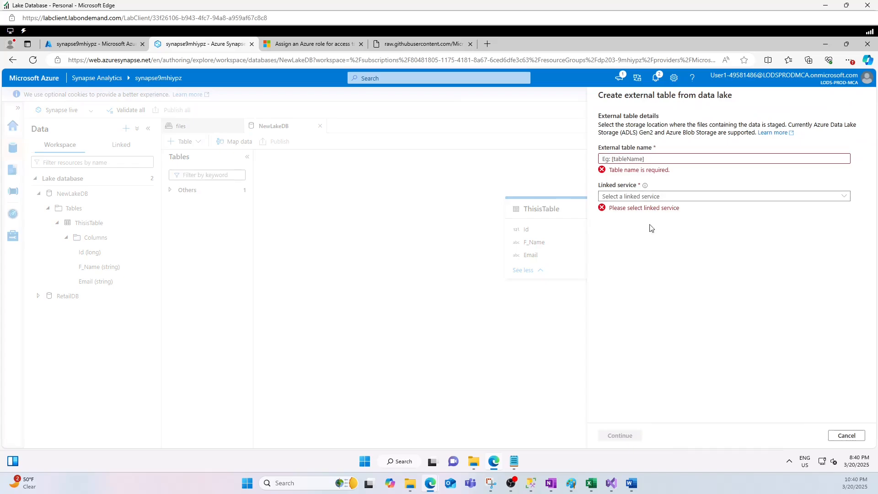
click(851, 437)
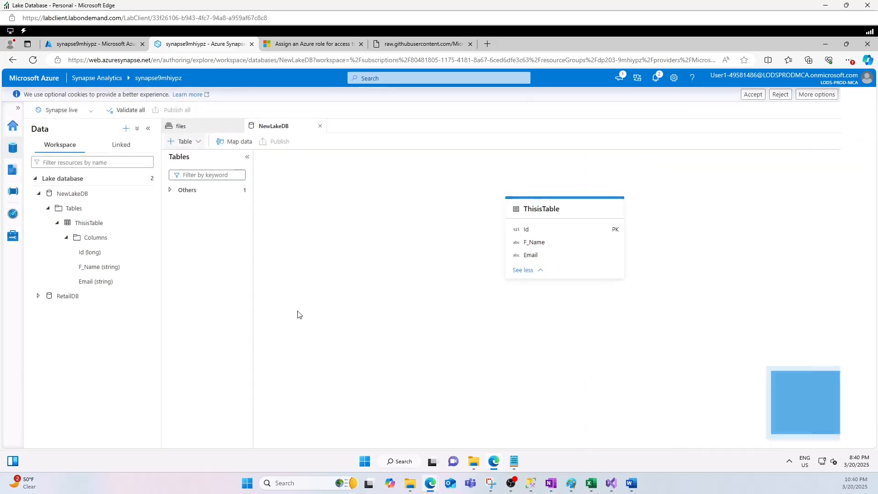
Try to create an external table through a new SQL script from customer.csv in the NewLakeDB storage folder, and cancel it.
click(198, 132)
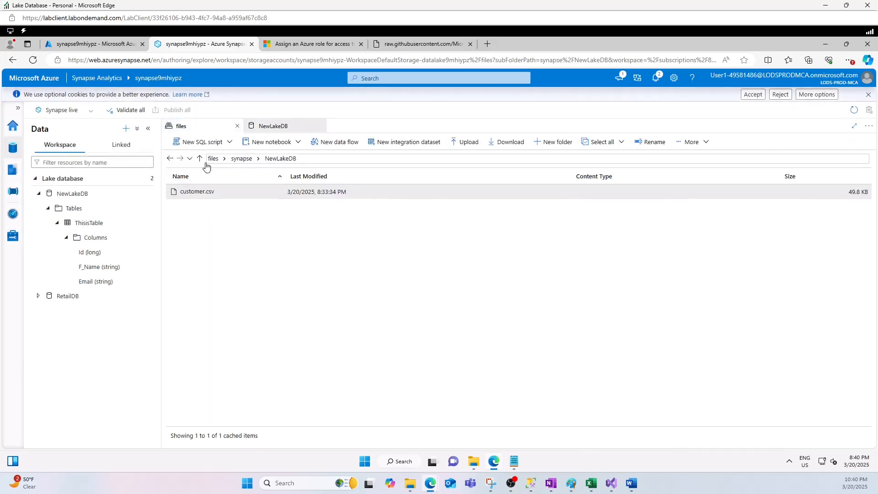
click(243, 160)
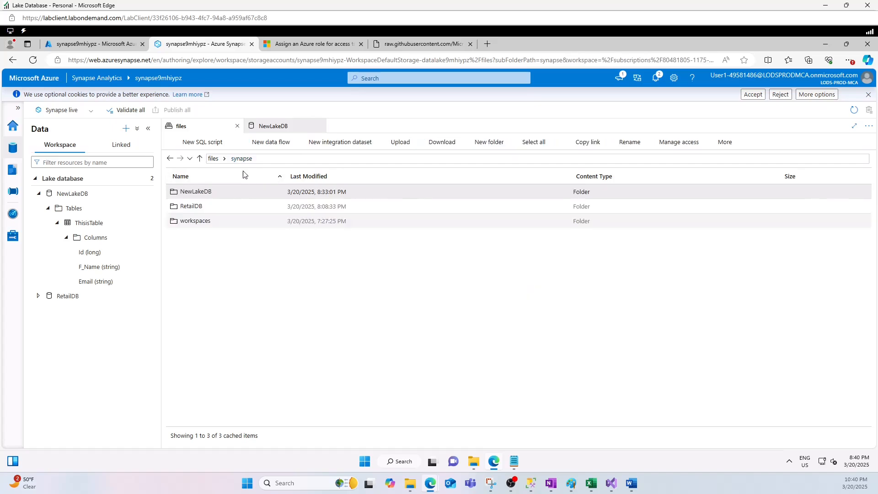
double_click(188, 193)
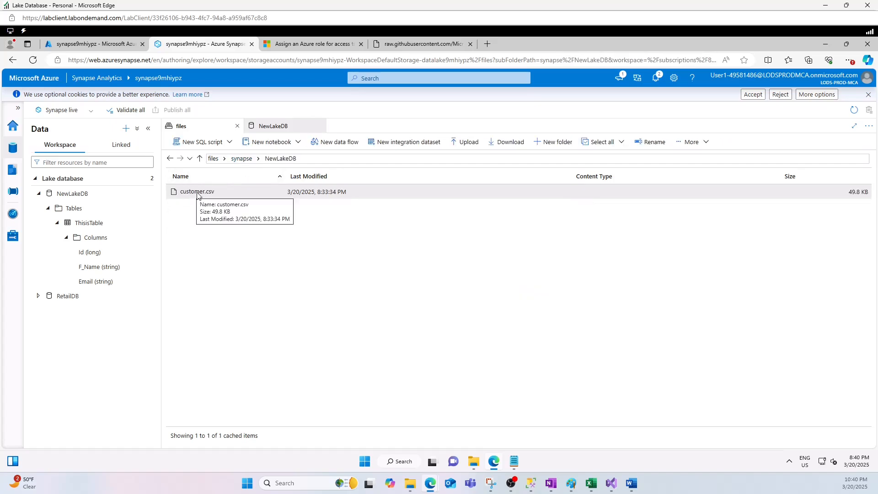
right_click(196, 192)
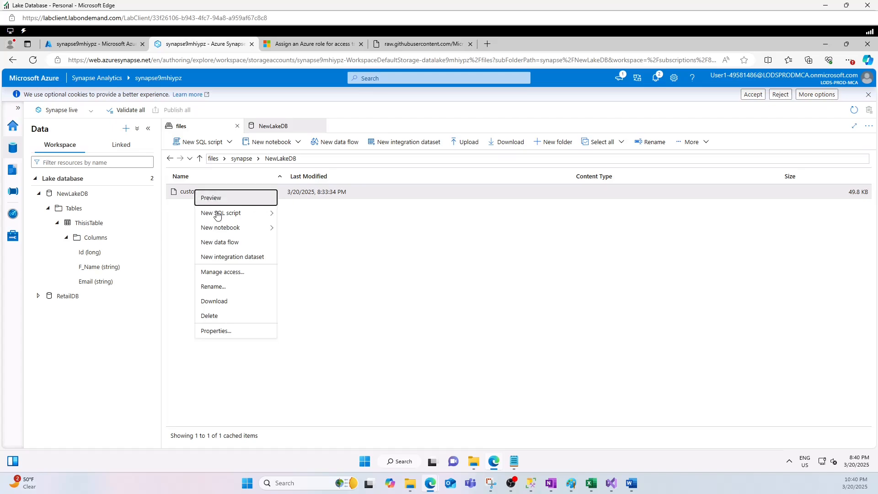
mouse_move(218, 215)
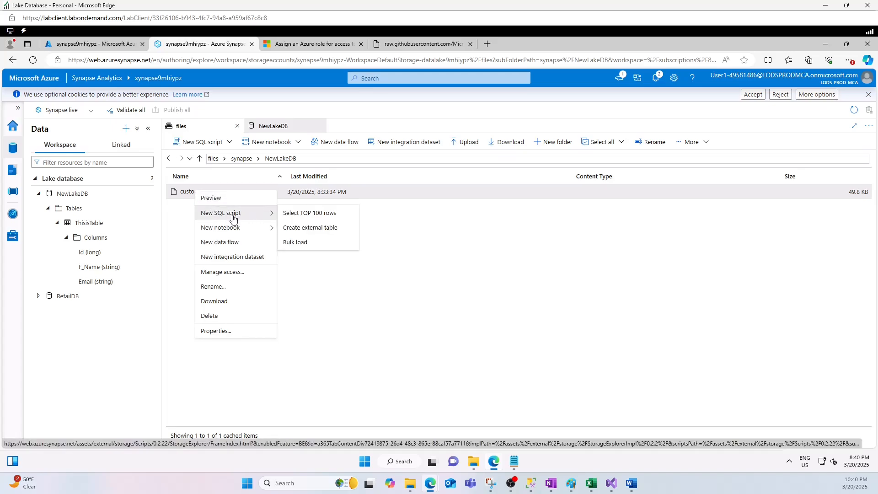
click(308, 232)
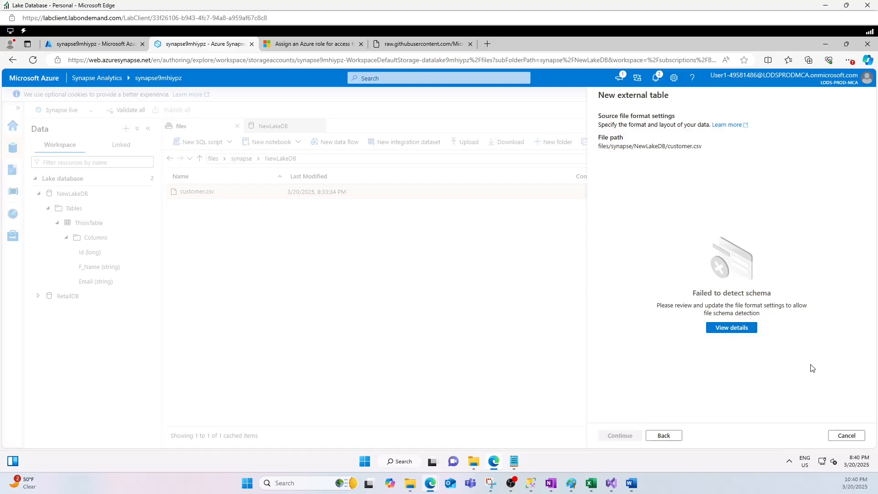
click(846, 436)
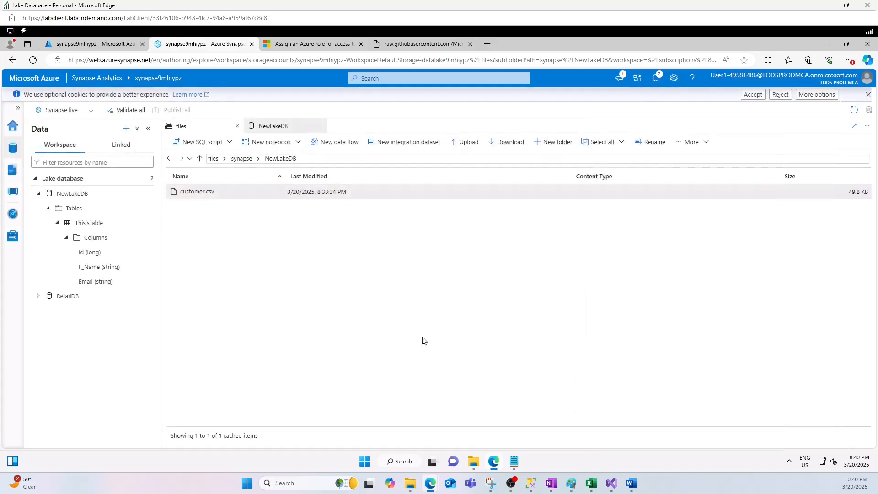
right_click(198, 196)
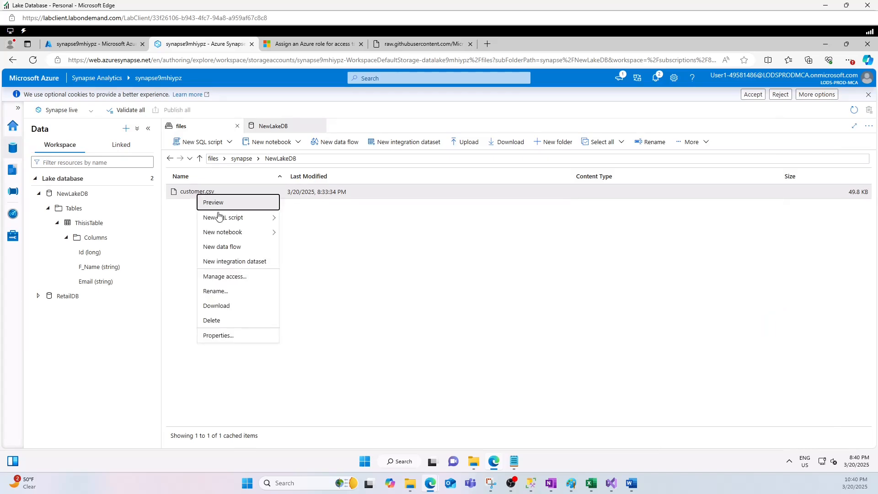
mouse_move(267, 218)
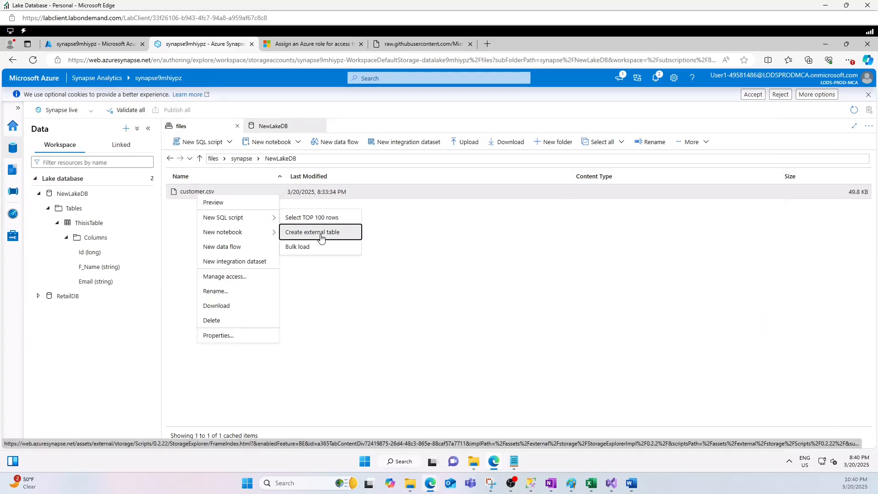
click(178, 235)
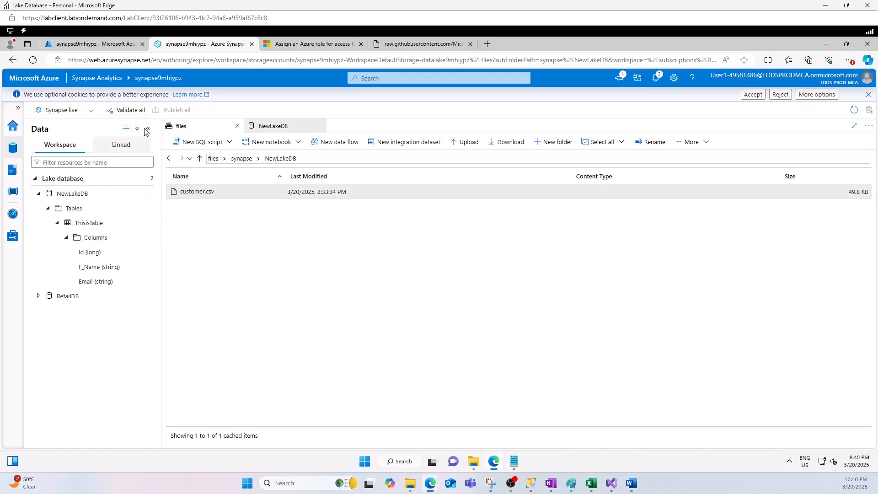
click(126, 131)
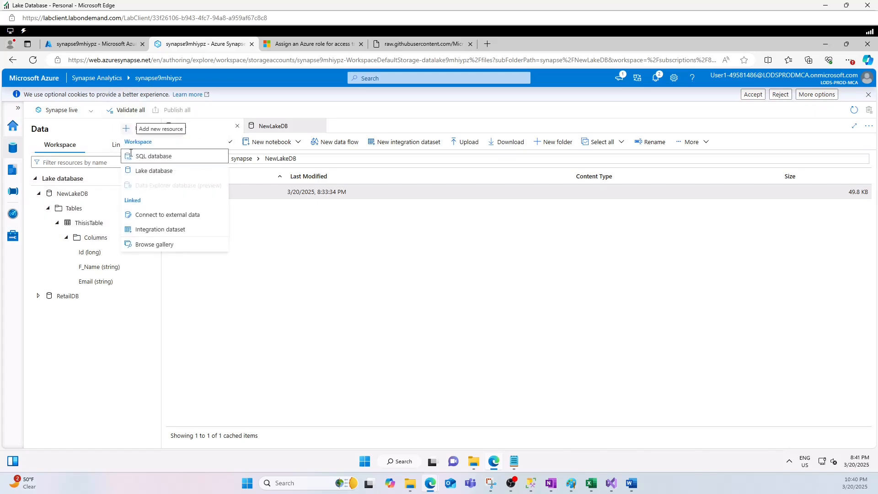
click(275, 173)
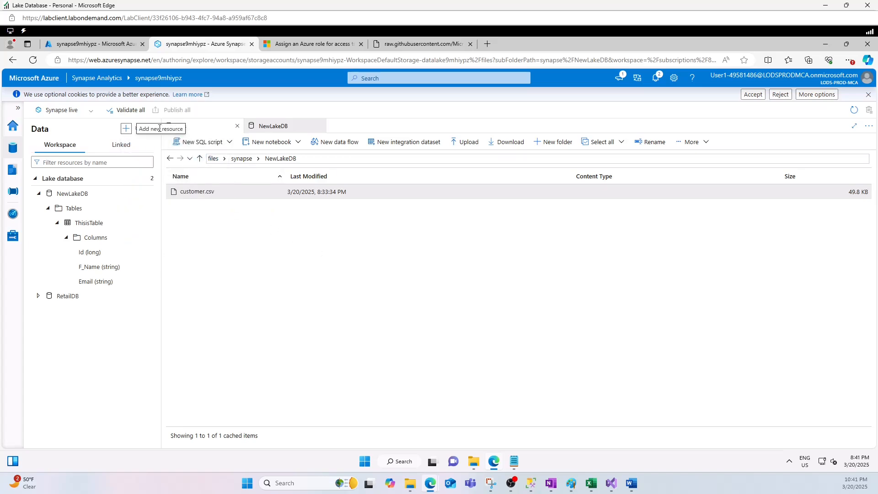
click(274, 126)
click(183, 148)
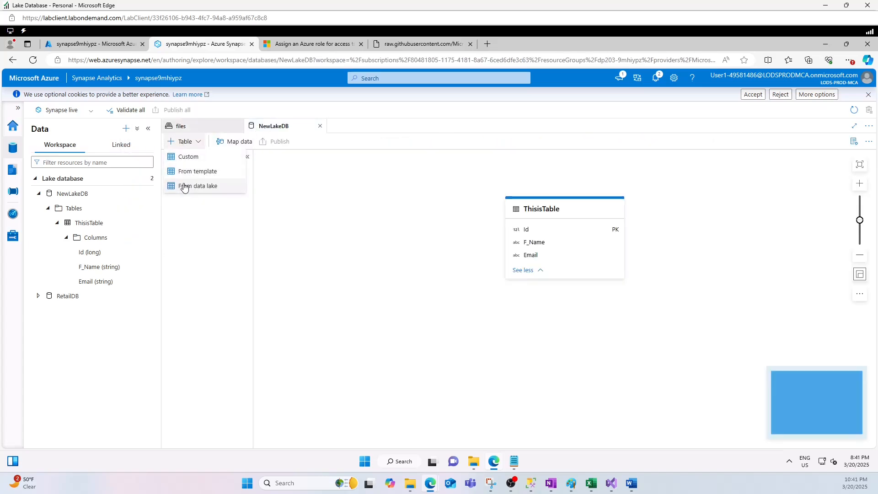
click(184, 186)
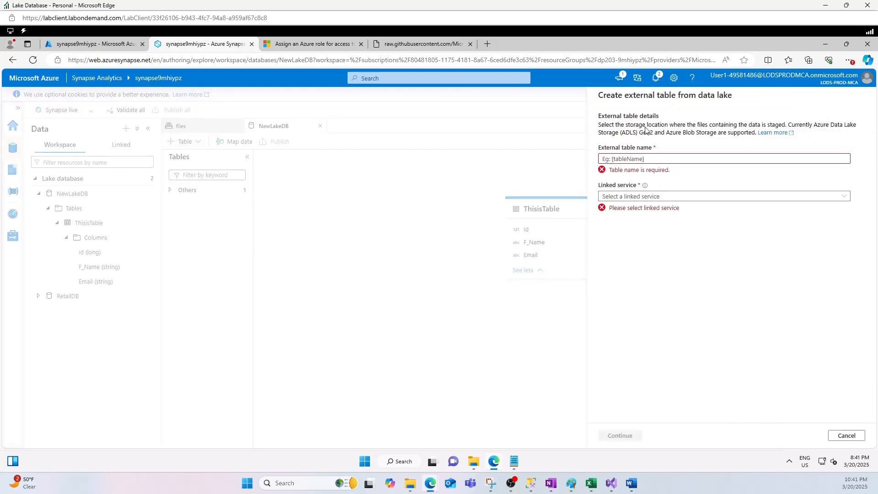
drag(624, 95, 728, 95)
click(847, 435)
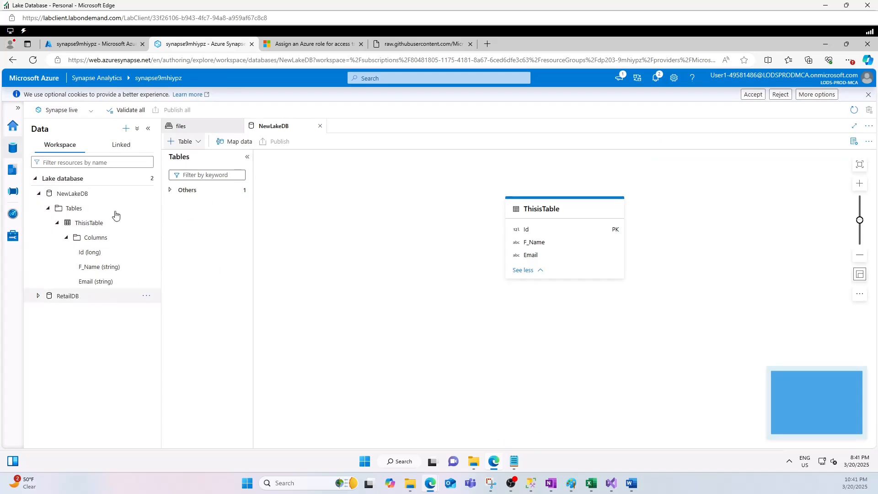
Switch to Paint to review the notes on Lake DB, its tables, external tables and views.
click(571, 483)
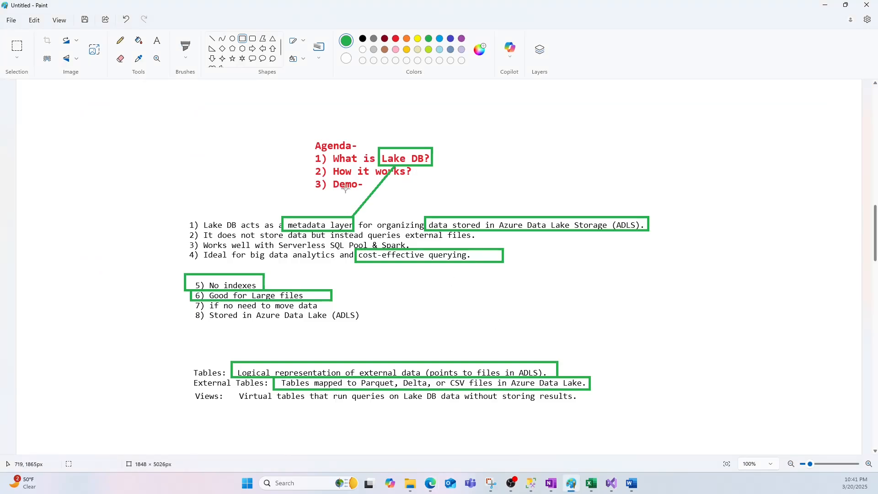